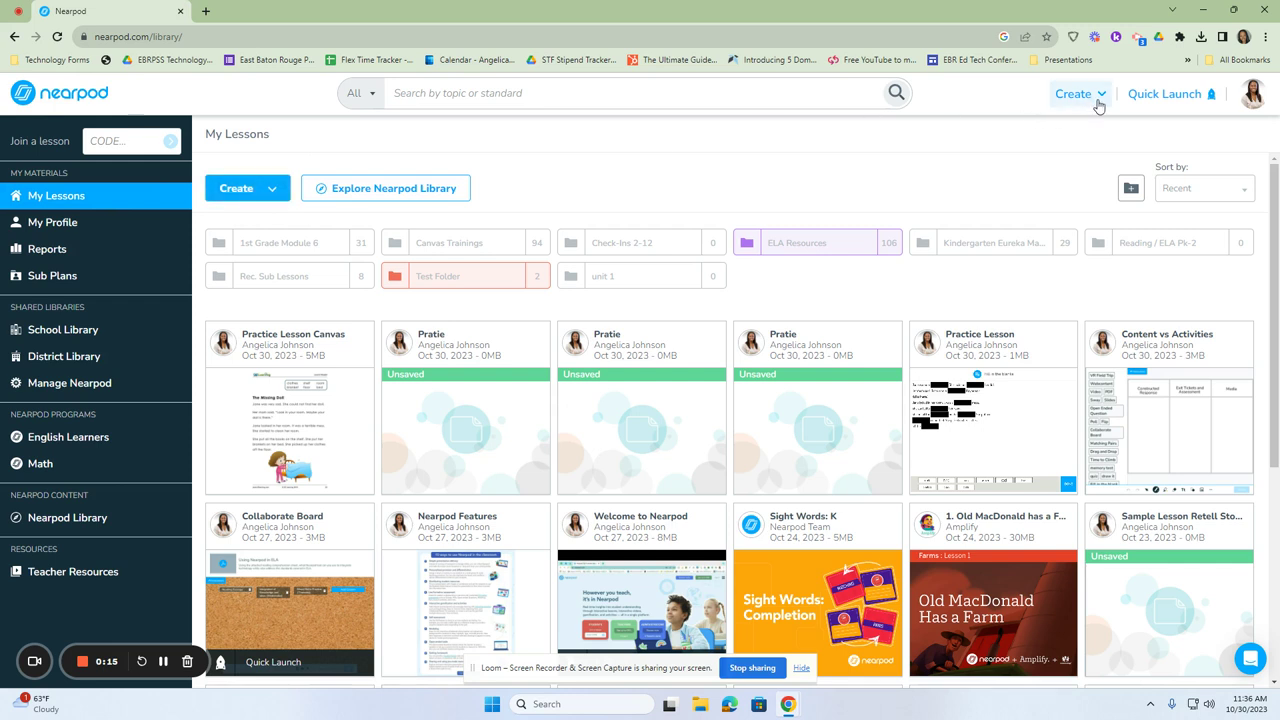
Step: Start a new interactive video and browse the built-in Video Library of math videos
click(284, 197)
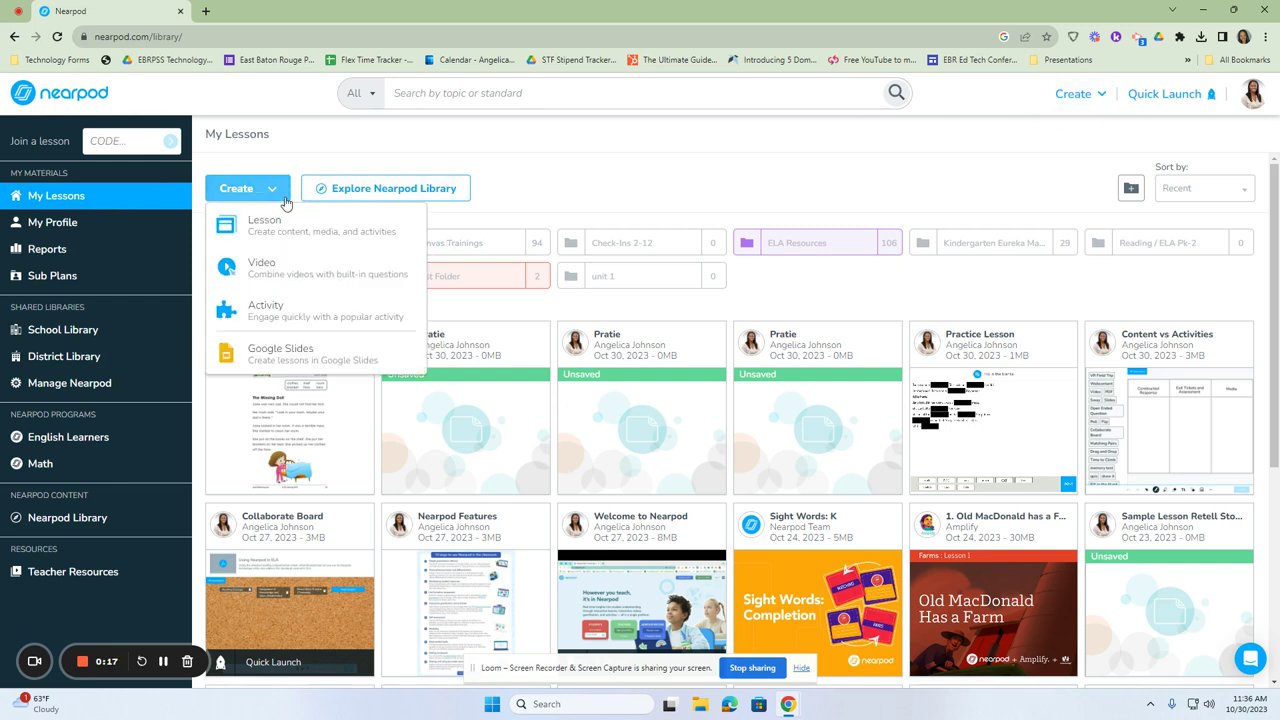
click(263, 268)
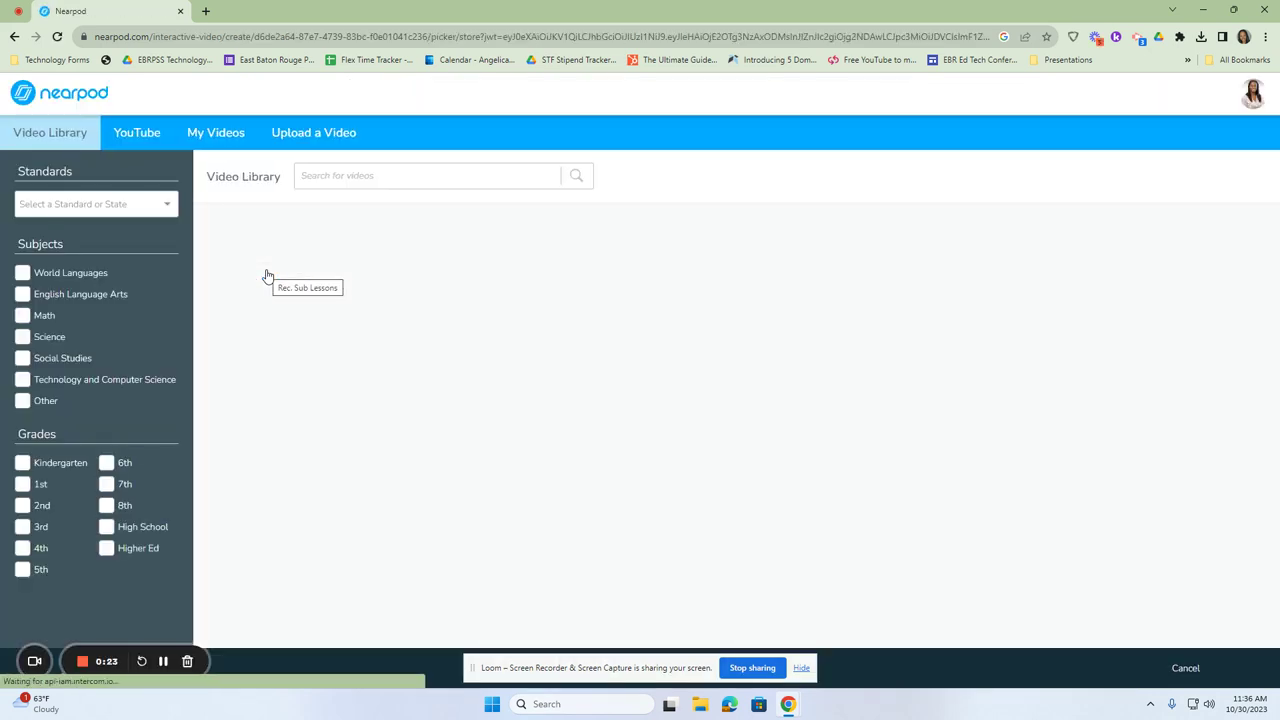
click(77, 145)
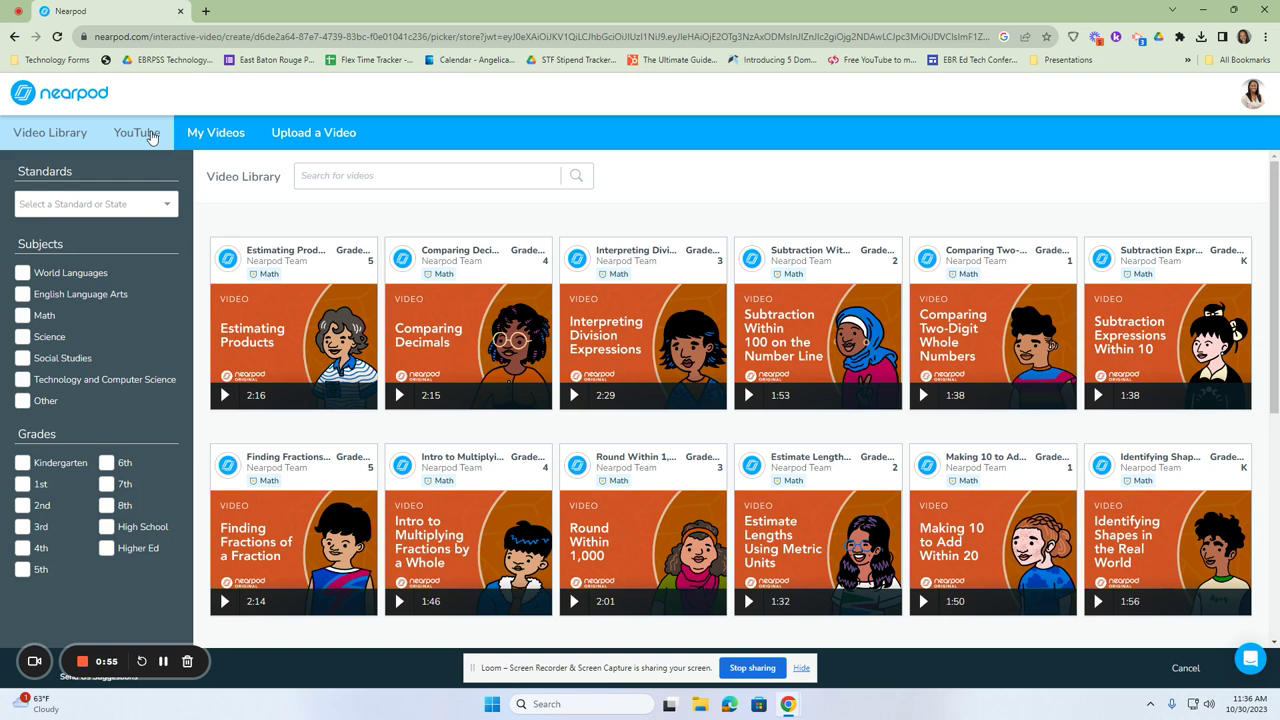
Step: Search YouTube for 'The Little Red Hen'
click(148, 137)
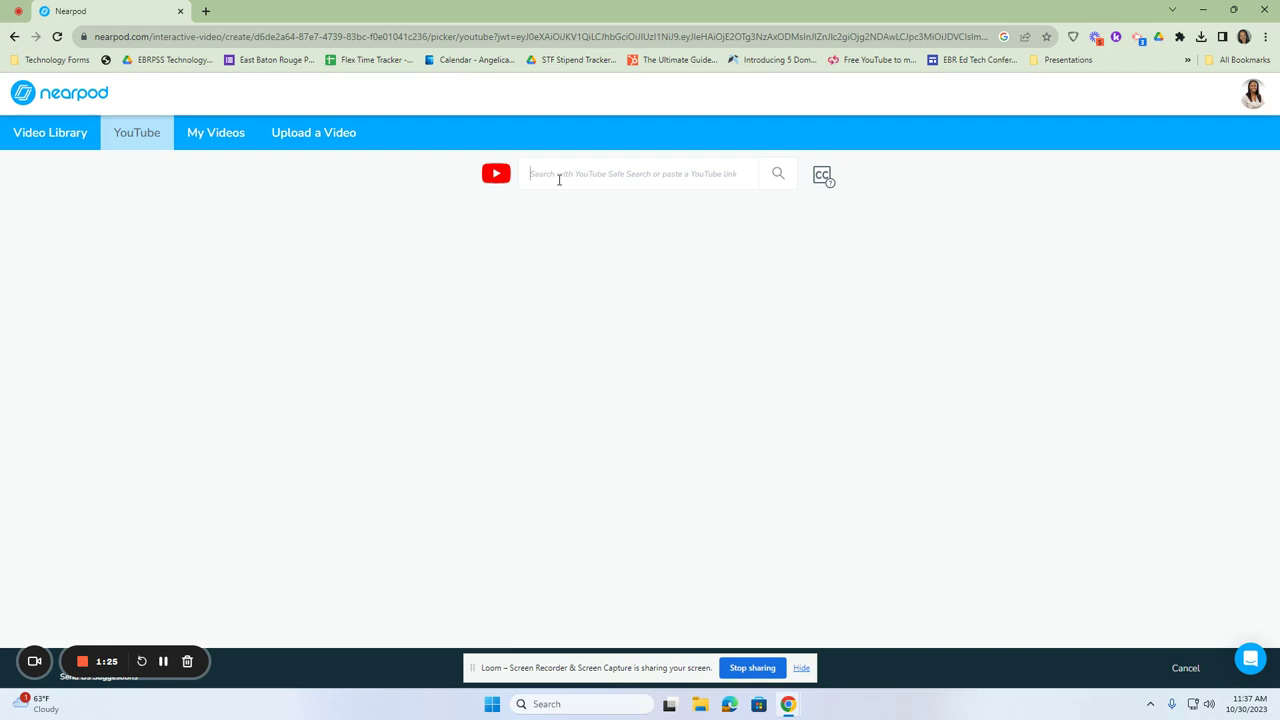
text(The Li)
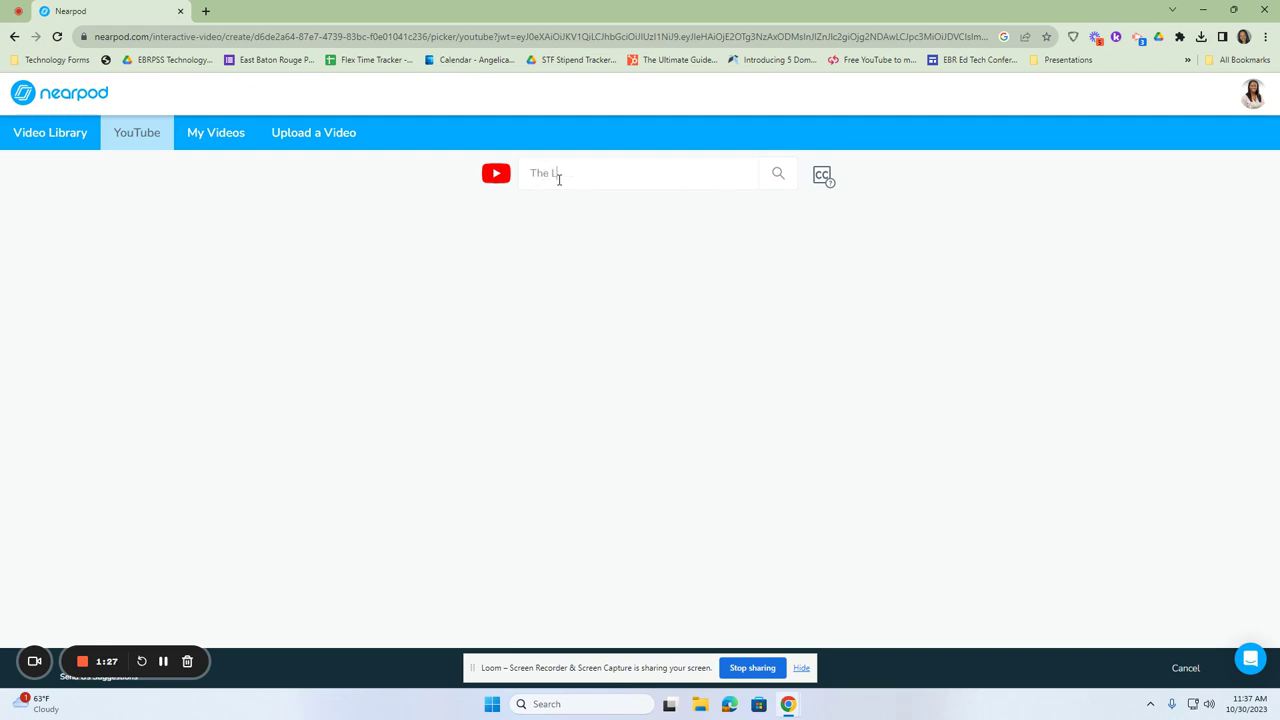
text(ttle Red Hen)
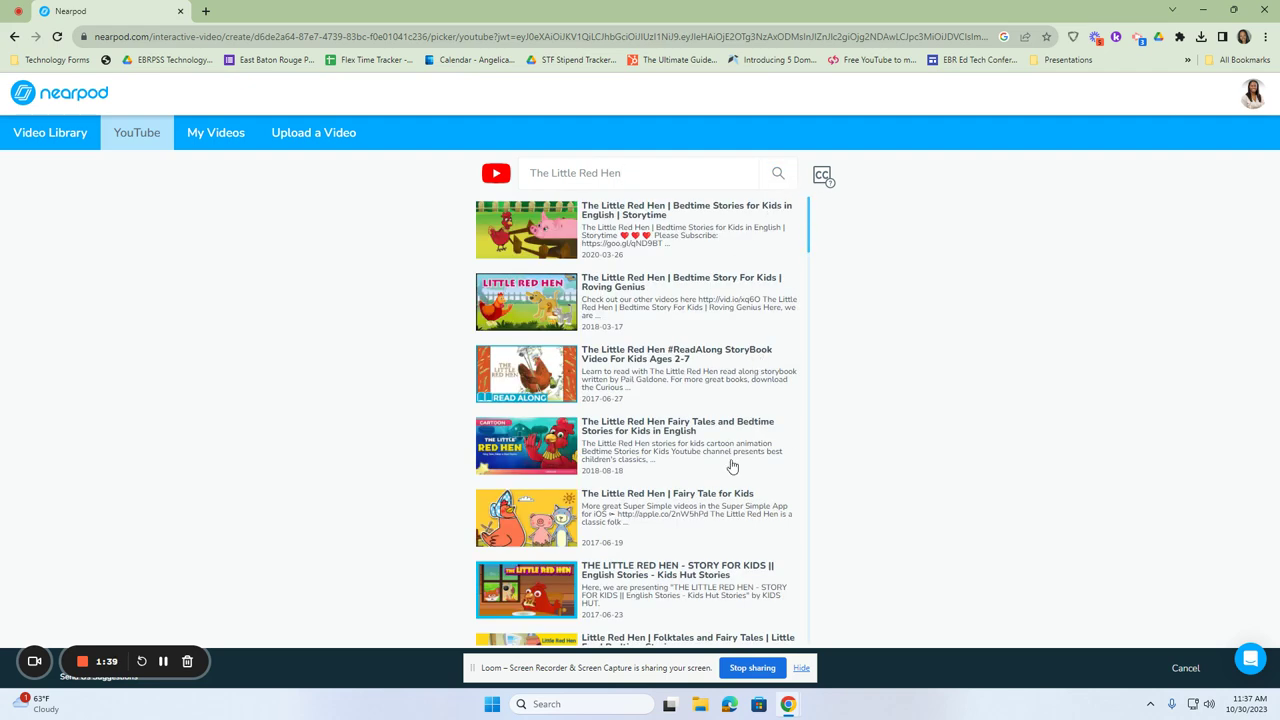
Step: Preview the Bri Reads, Level 1 Learn English and Bedtime Stories Little Red Hen videos
scroll(735, 440, down, 5)
scroll(730, 443, down, 4)
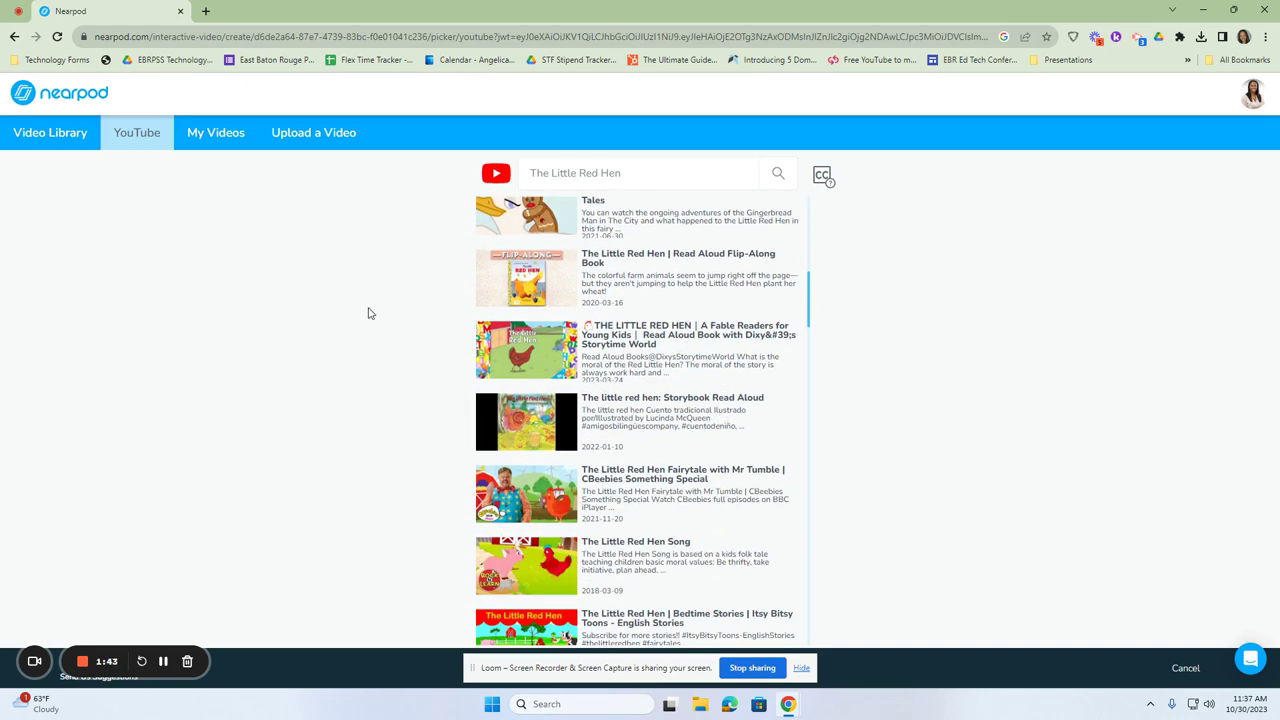
scroll(660, 385, down, 3)
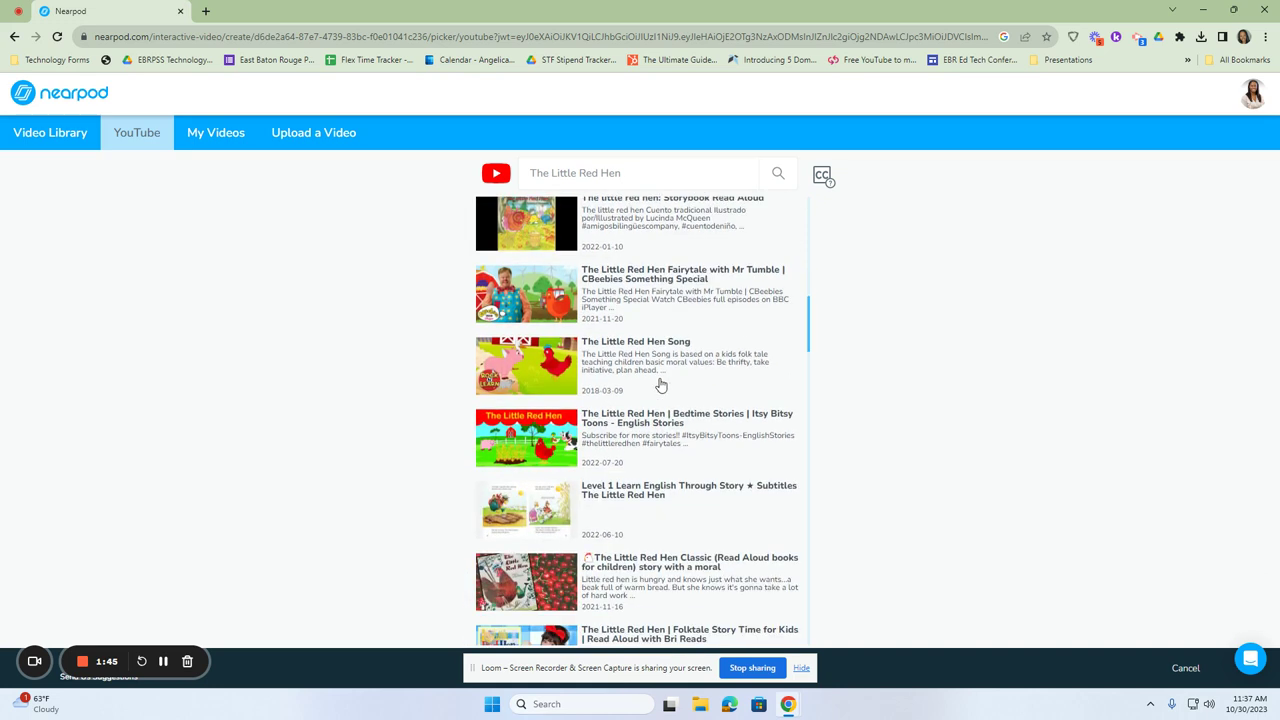
scroll(660, 385, down, 2)
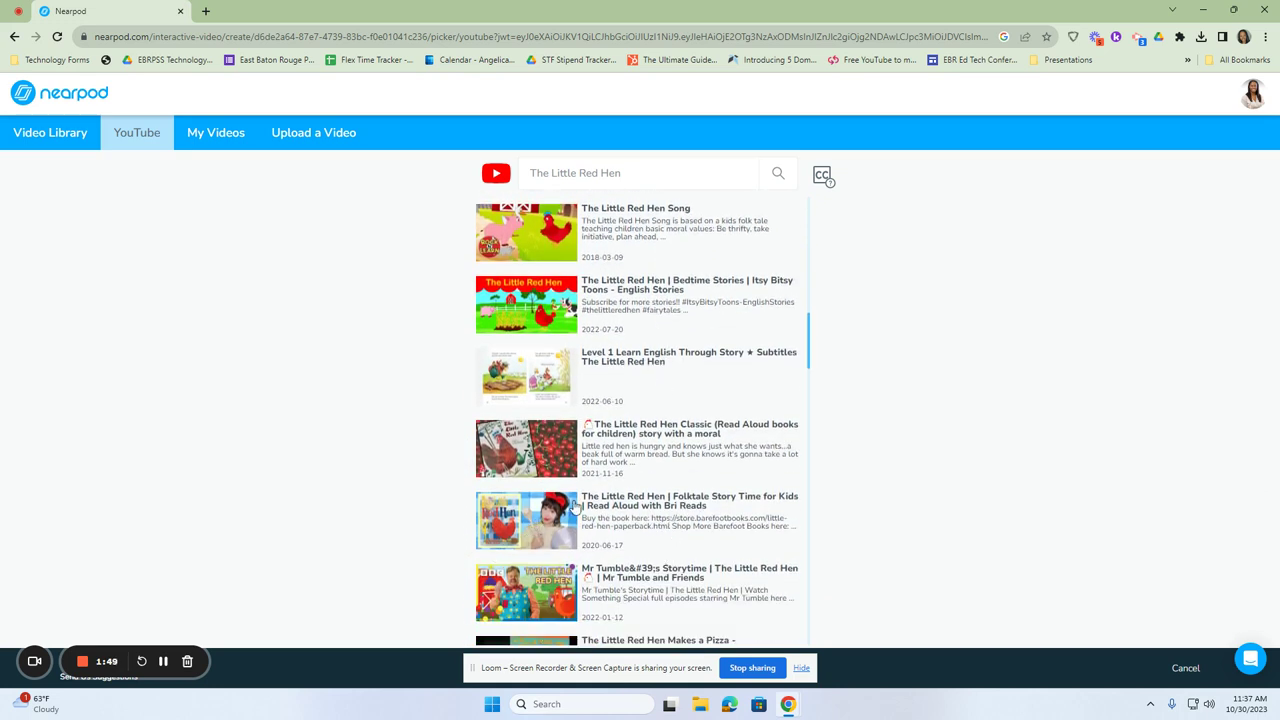
click(649, 515)
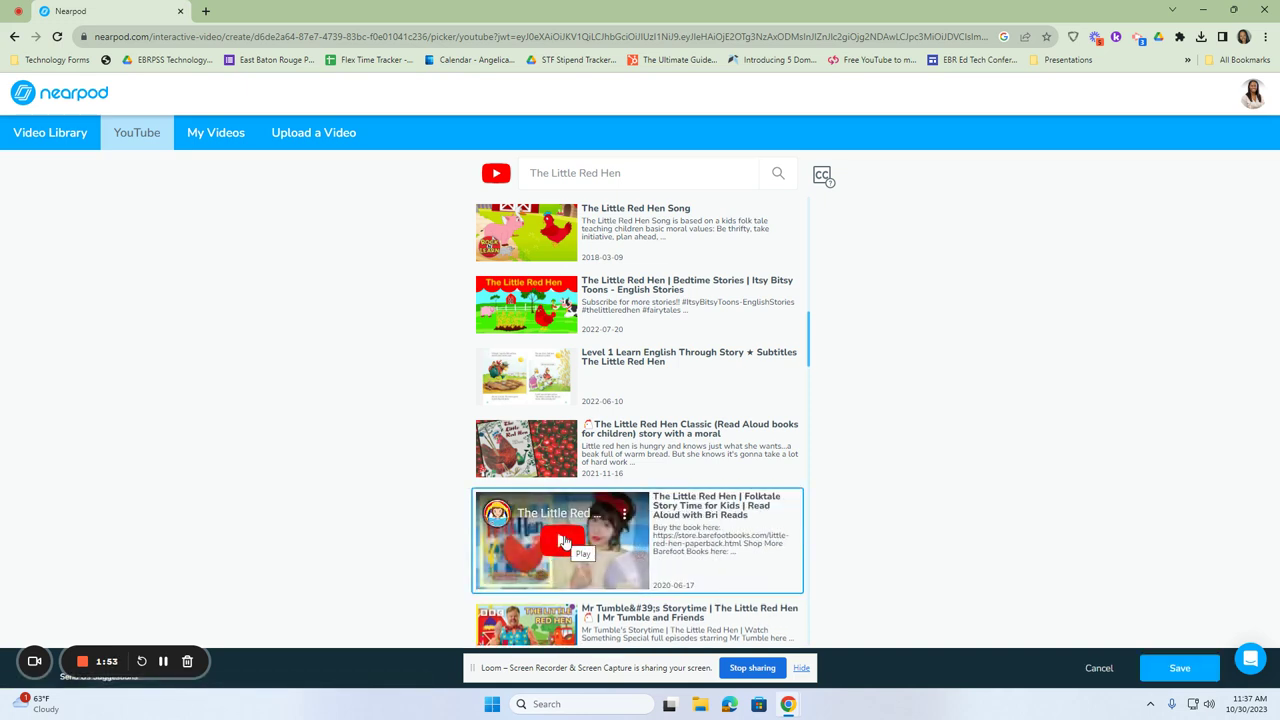
click(563, 541)
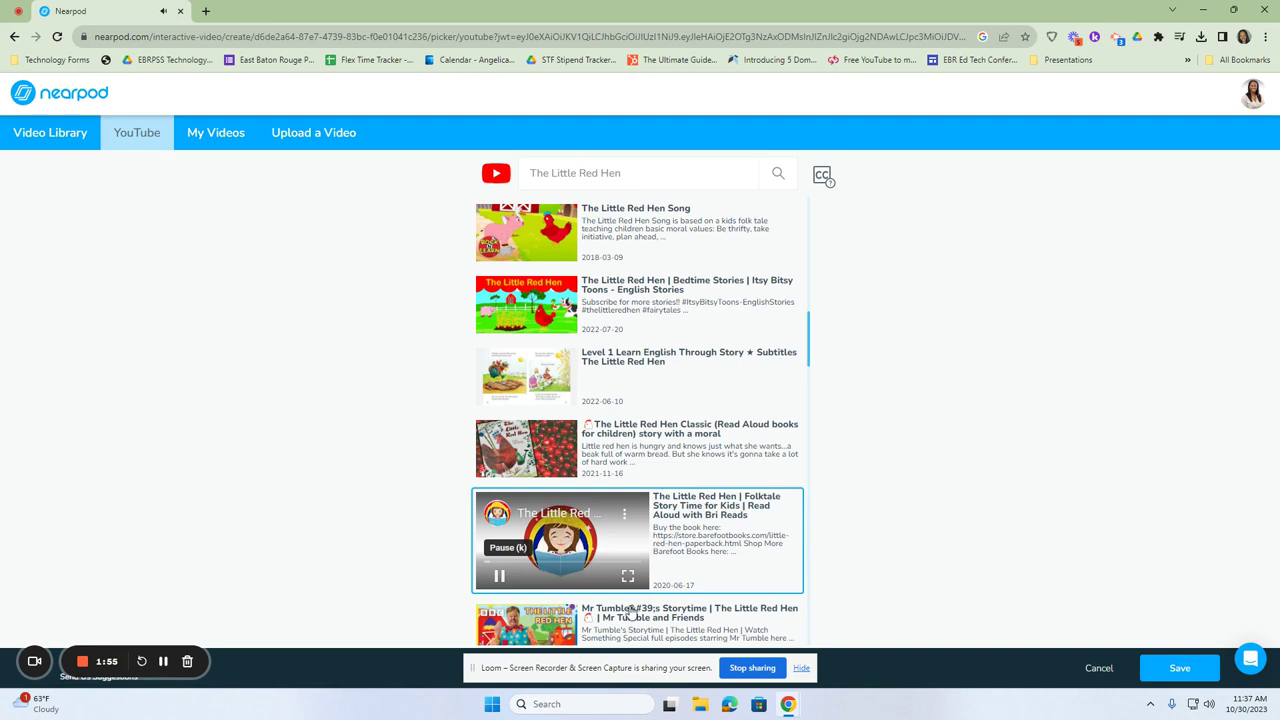
click(498, 578)
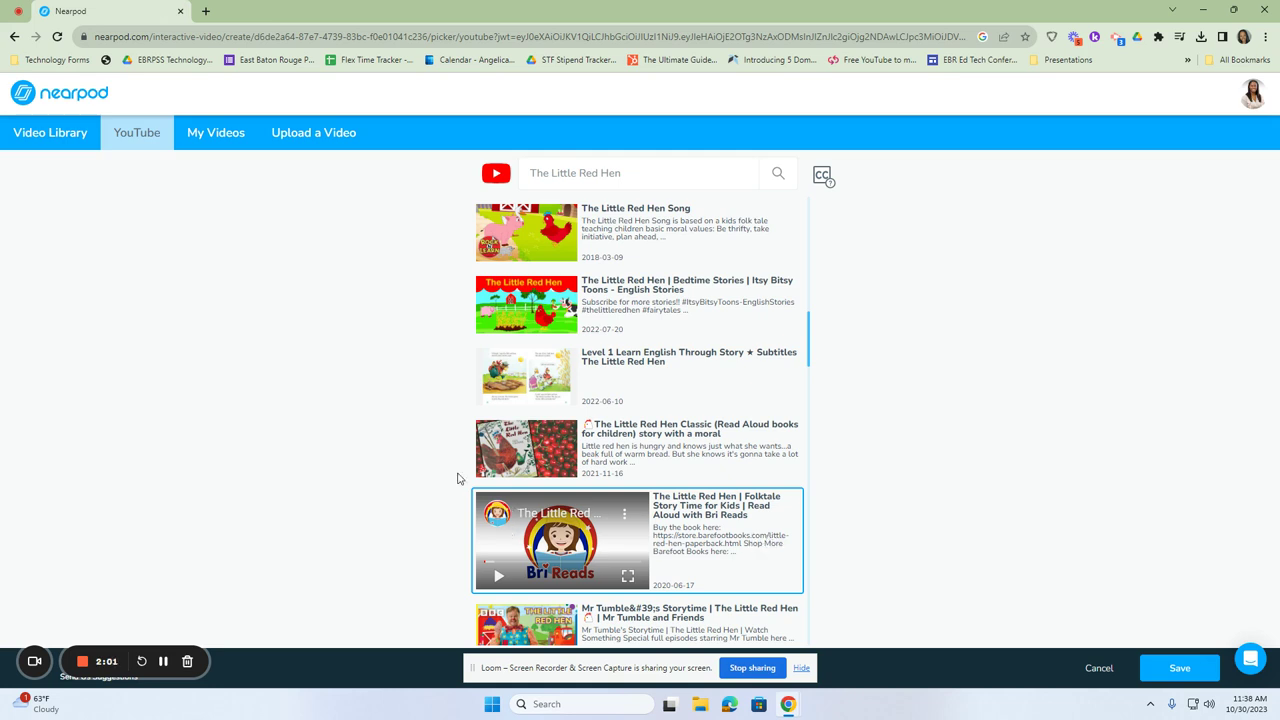
click(516, 387)
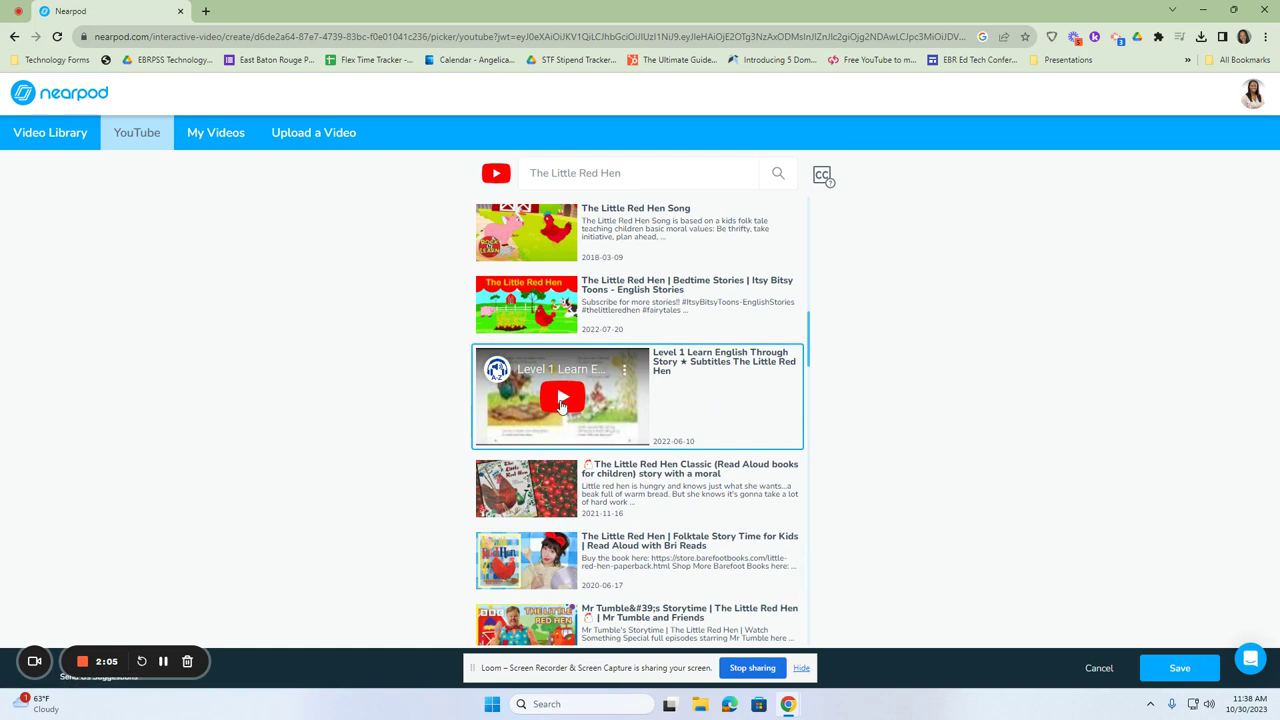
click(538, 316)
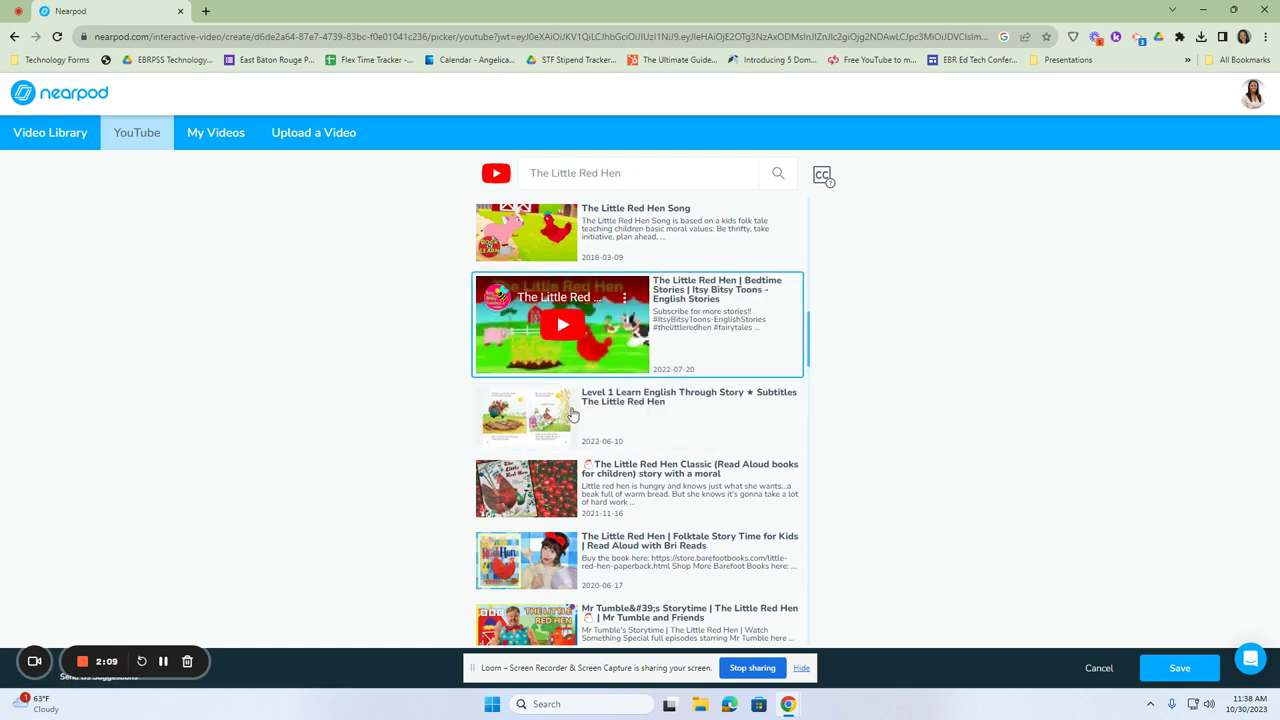
Step: Select the Oxford Level 1 Little Red Hen video from further down the results
scroll(586, 494, down, 3)
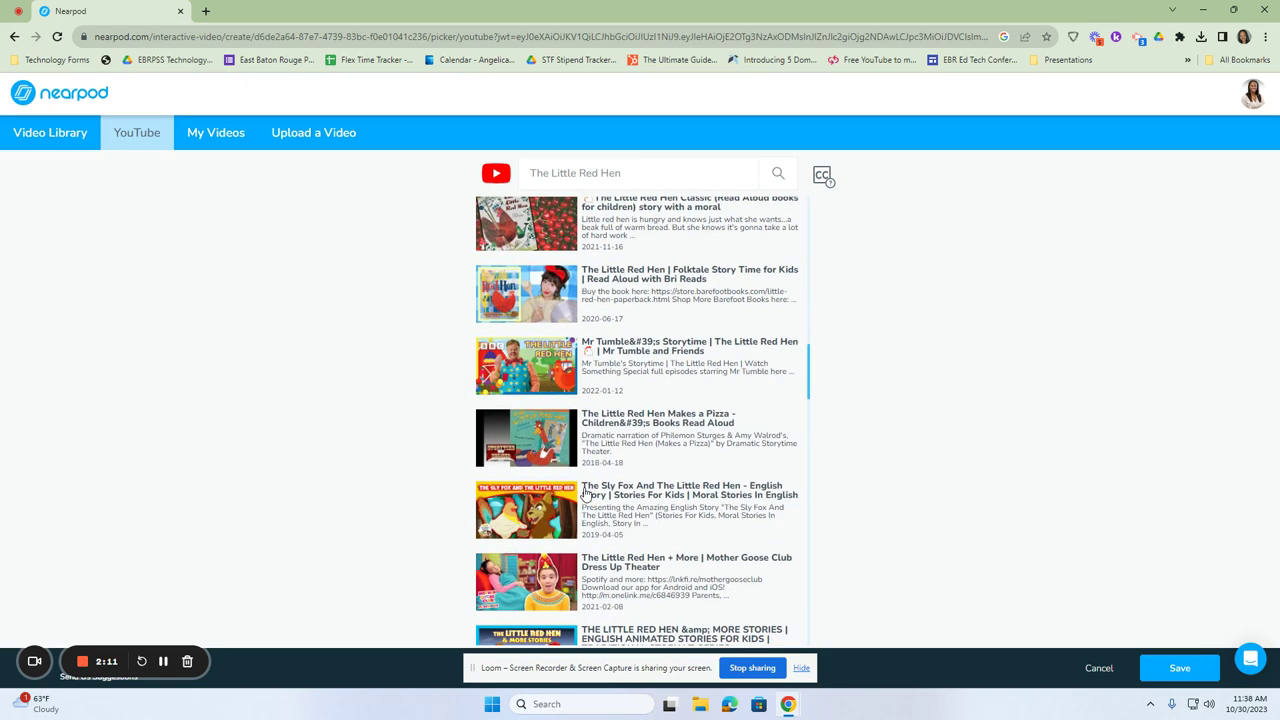
scroll(586, 494, down, 1)
scroll(586, 494, down, 4)
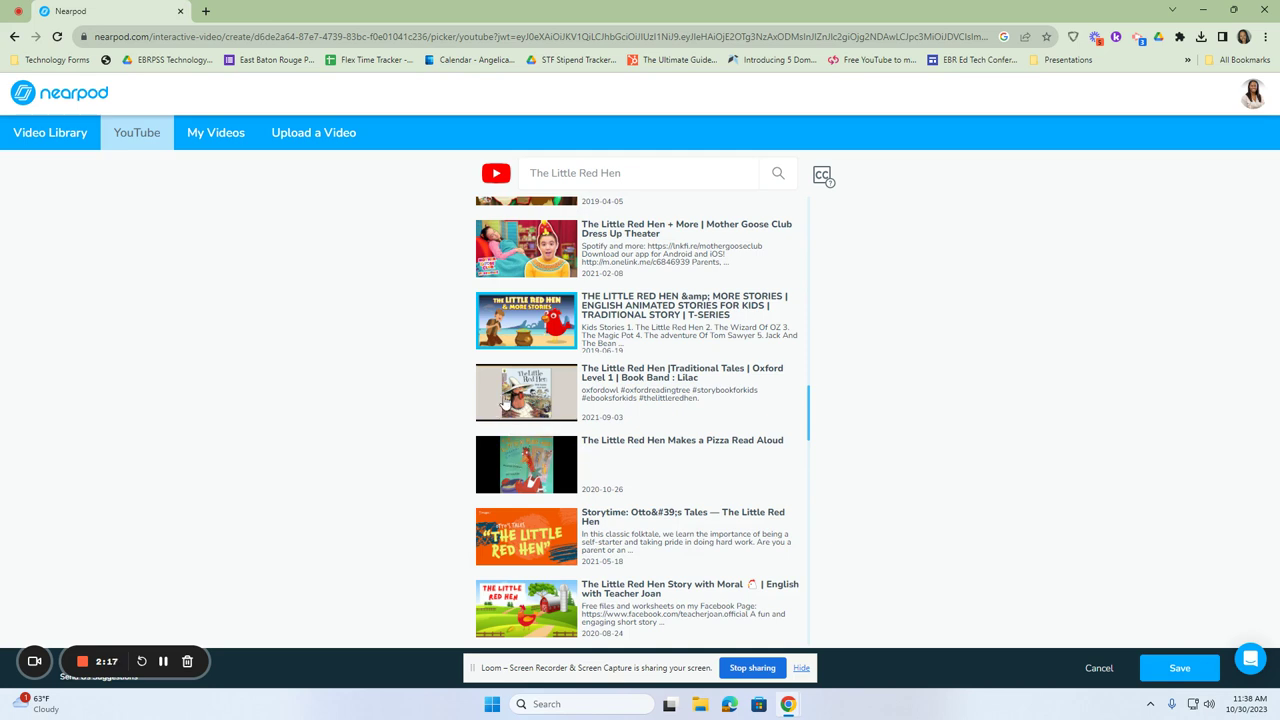
click(502, 393)
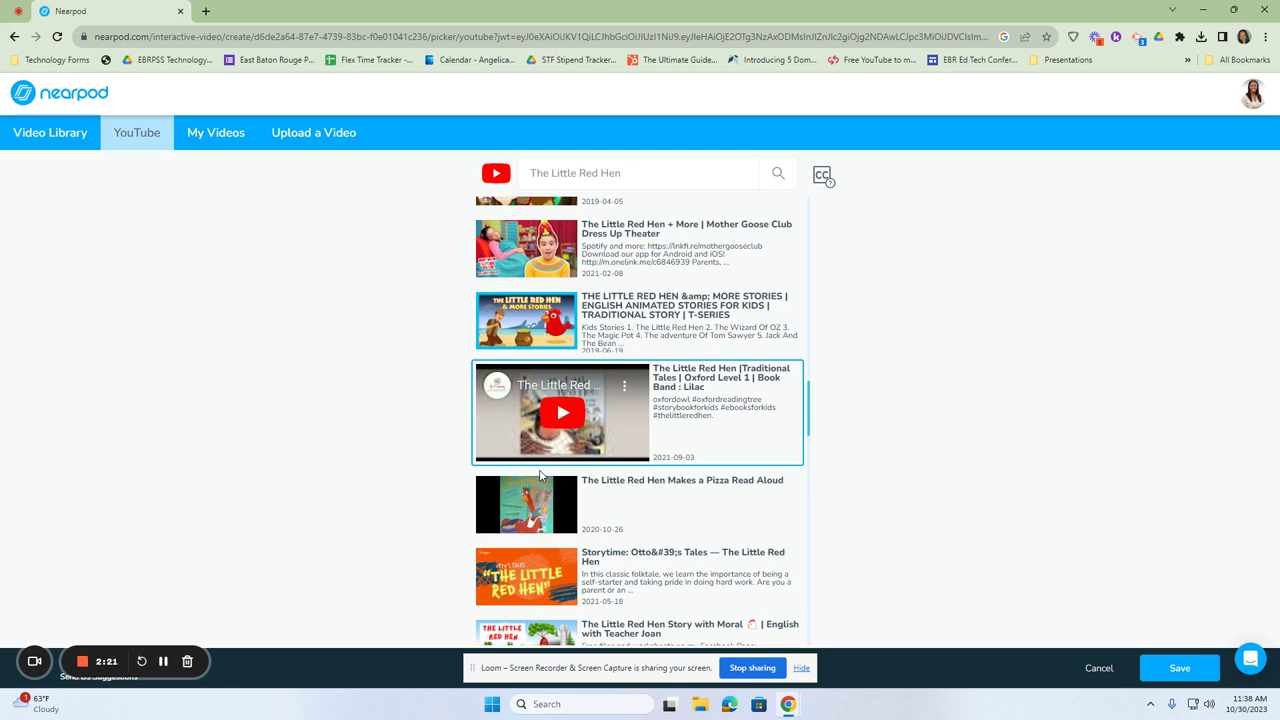
Step: Save the Oxford Level 1 video so the 4:41 clip loads in the editor
click(1172, 678)
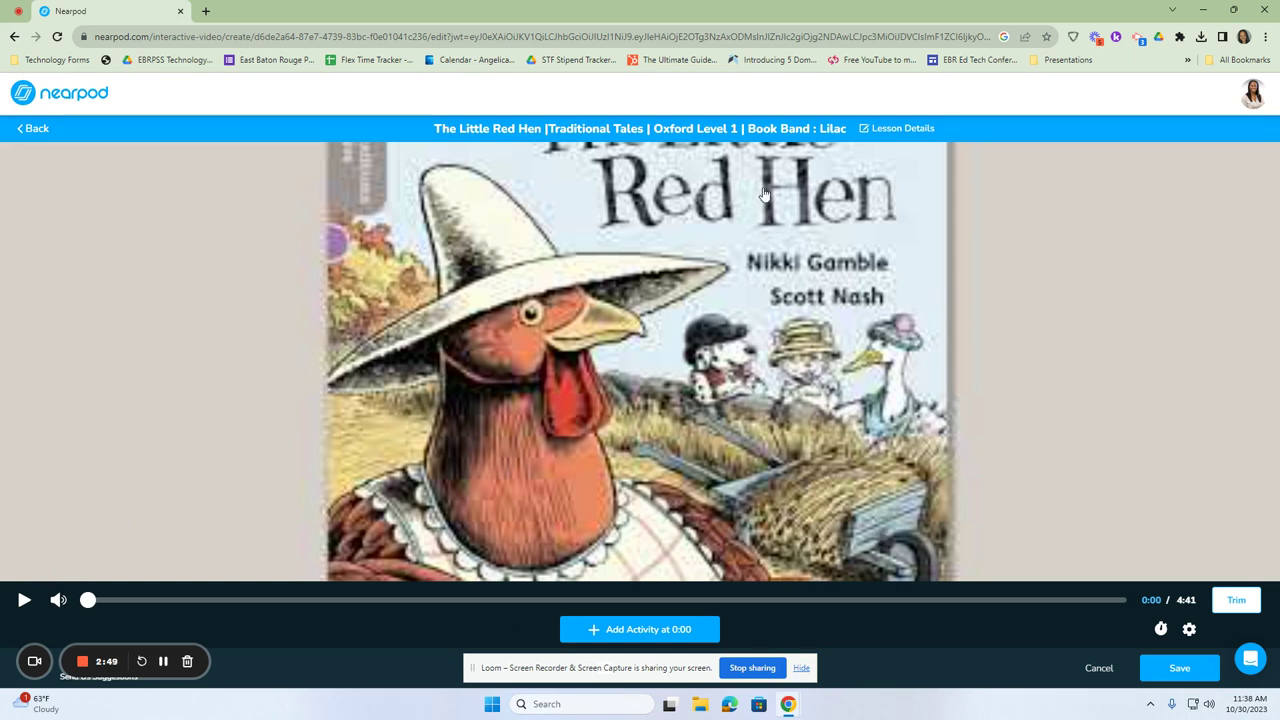
Step: Add an open-ended question at 0:00 reading 'What is the title of the story?'
click(632, 630)
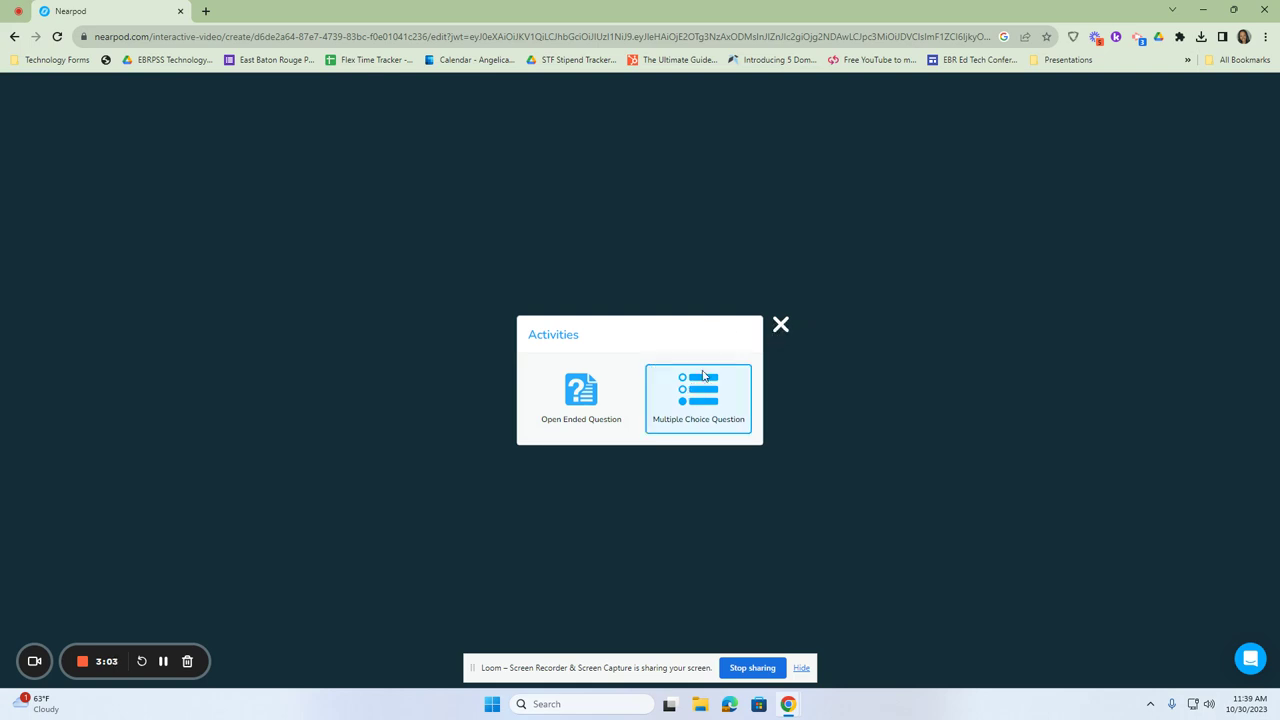
click(590, 397)
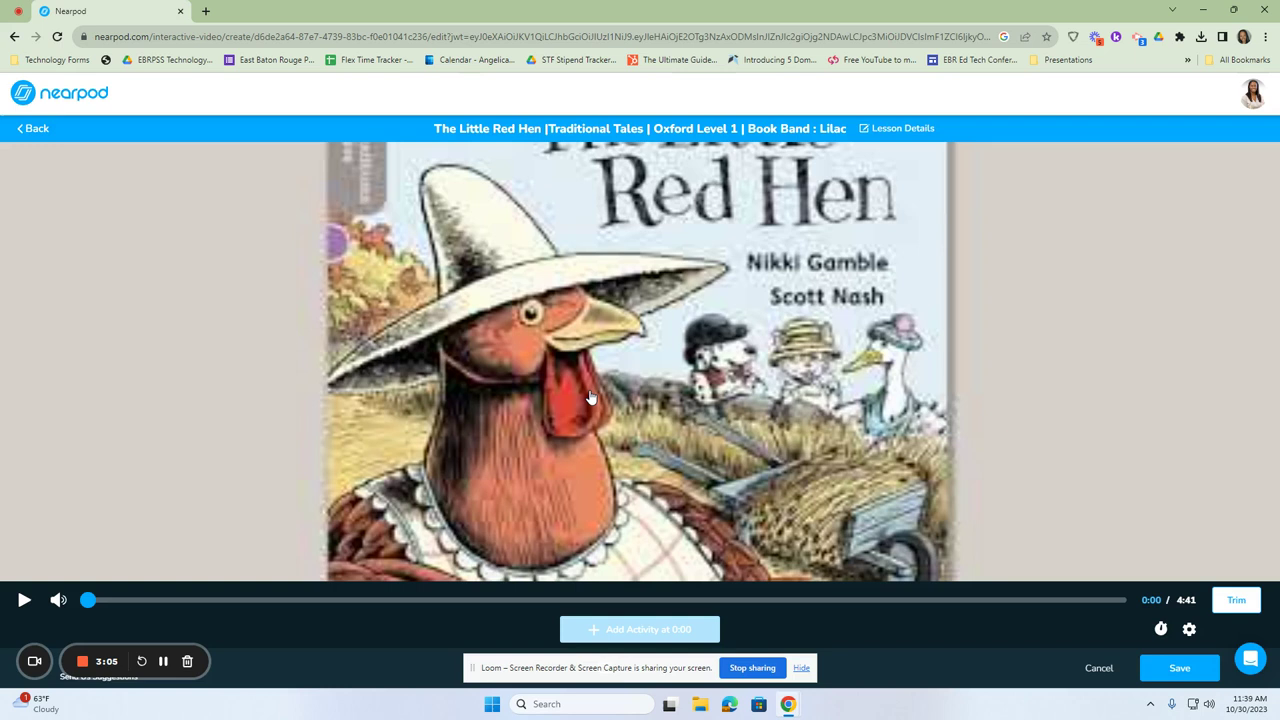
click(338, 179)
text(Th)
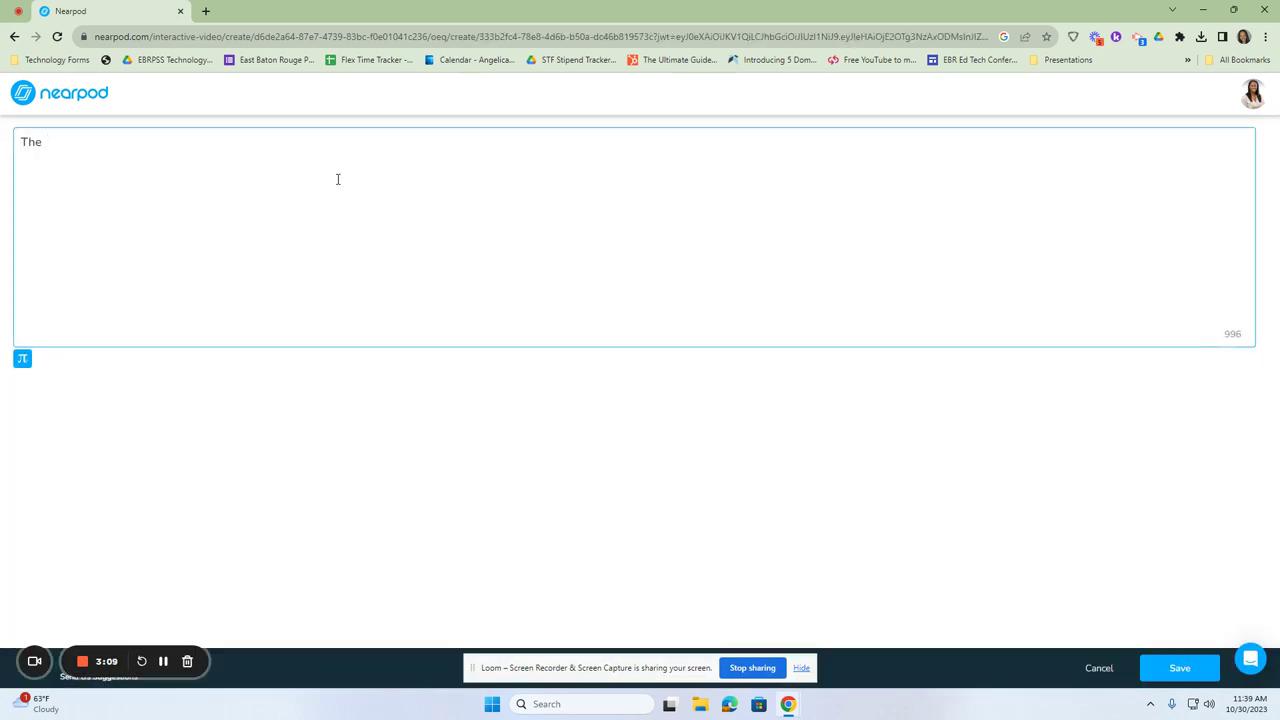
text(e)
key(BackSpace)
key(BackSpace)
key(BackSpace)
key(BackSpace)
text(Wjat)
key(BackSpace)
key(BackSpace)
key(BackSpace)
text(hat is the title of the sto)
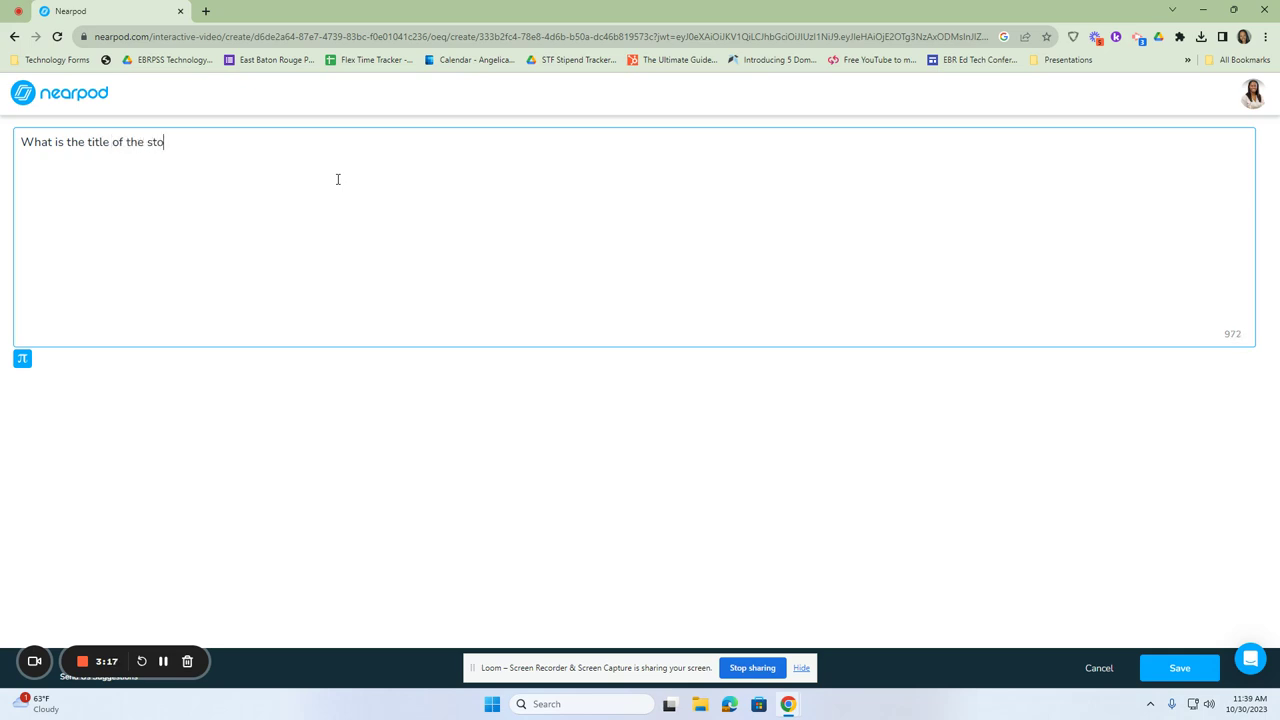
text(ry?)
Step: Save the title question, then move the video to 0:47 and add an activity there
click(1172, 672)
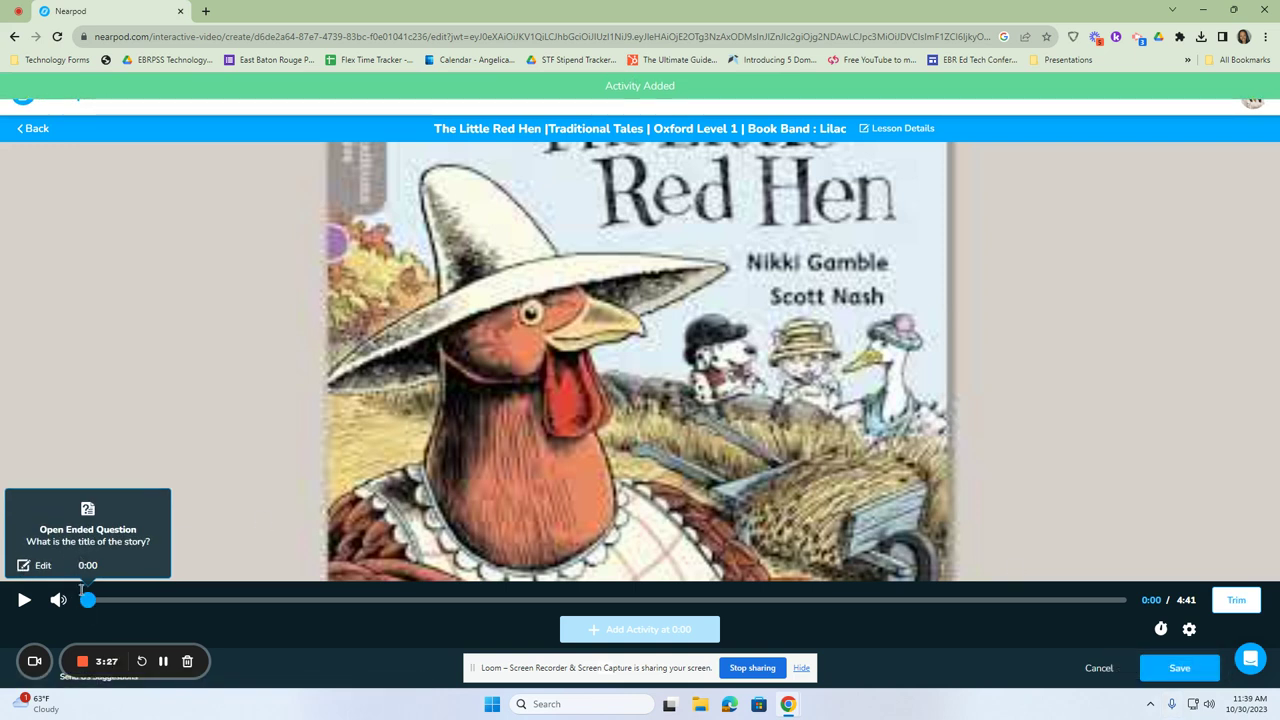
click(25, 601)
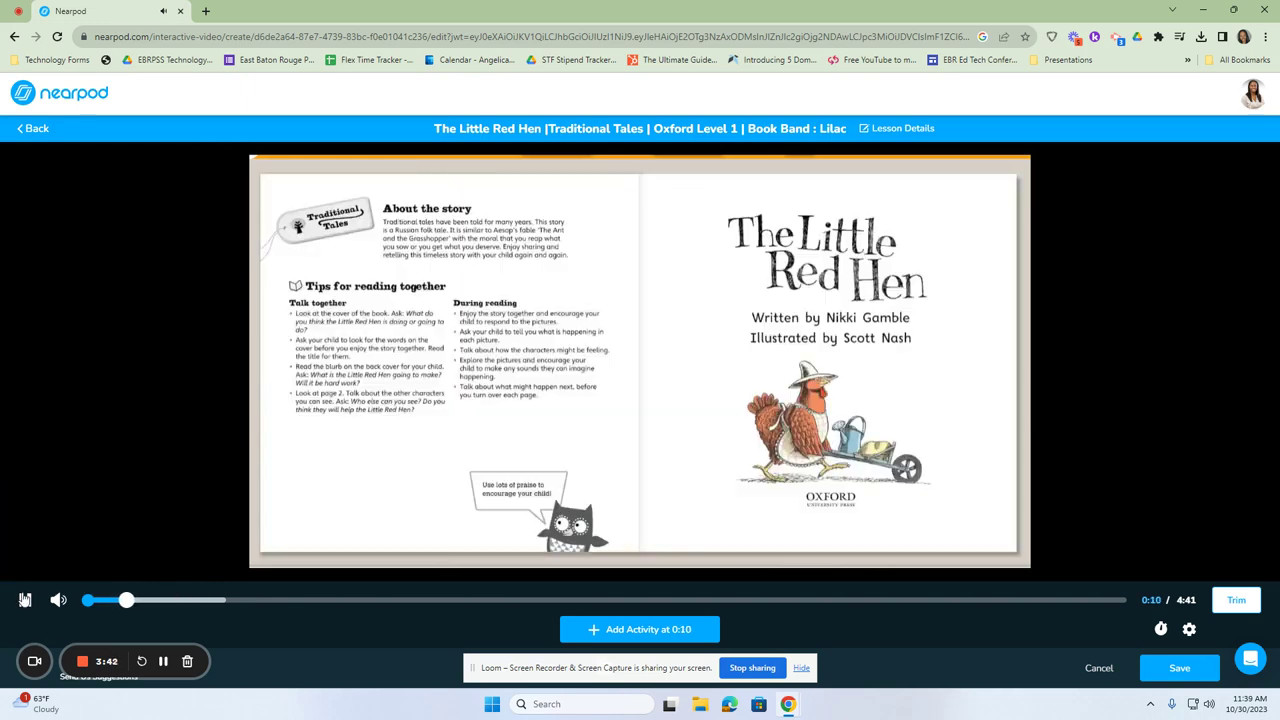
click(25, 600)
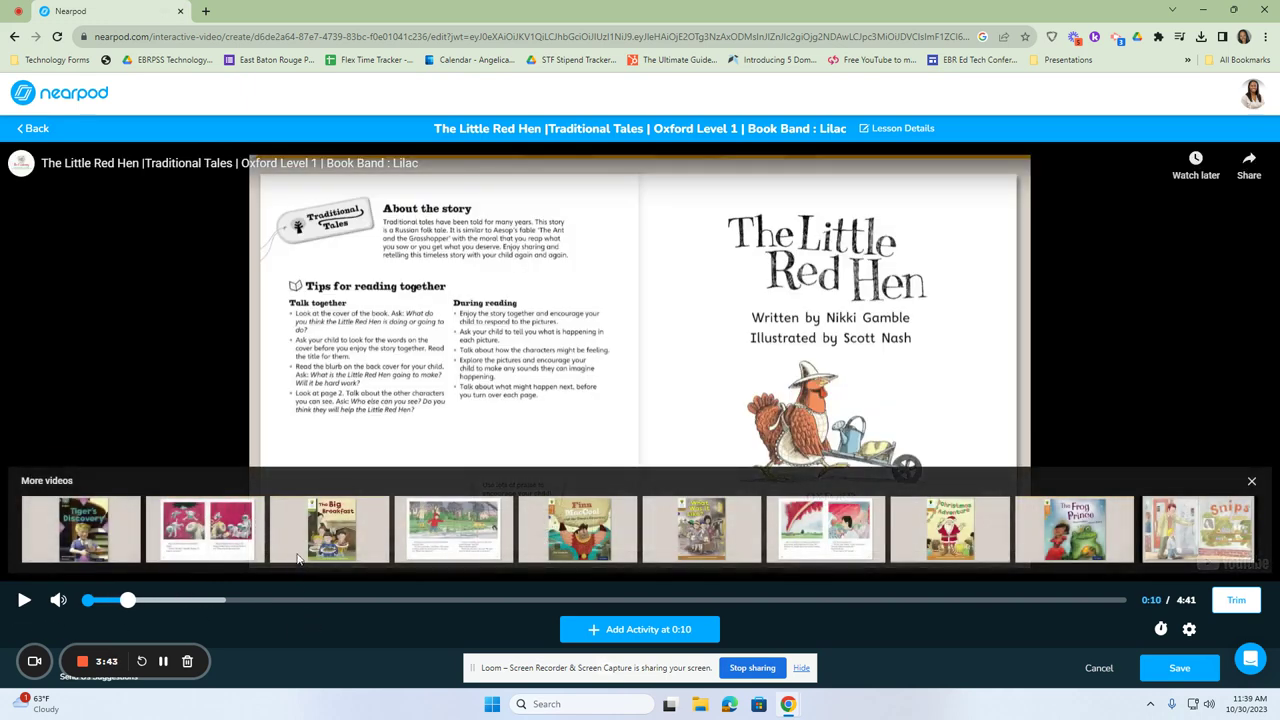
click(265, 600)
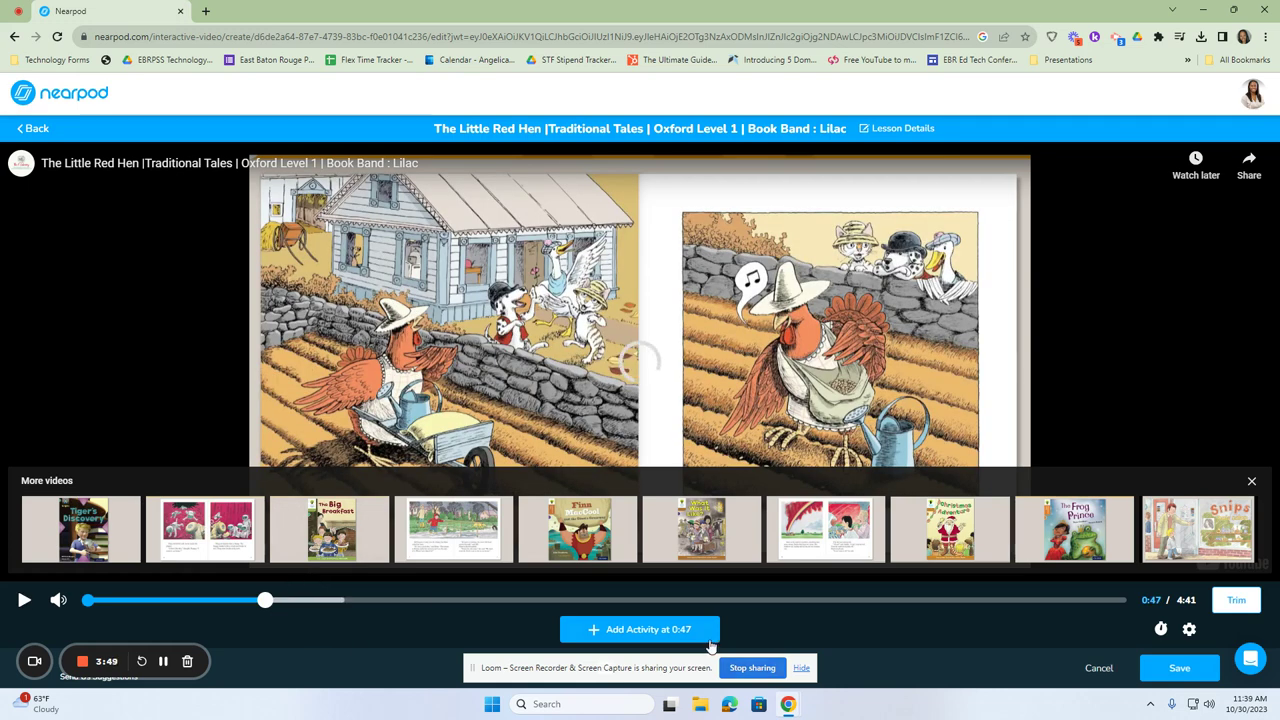
click(677, 634)
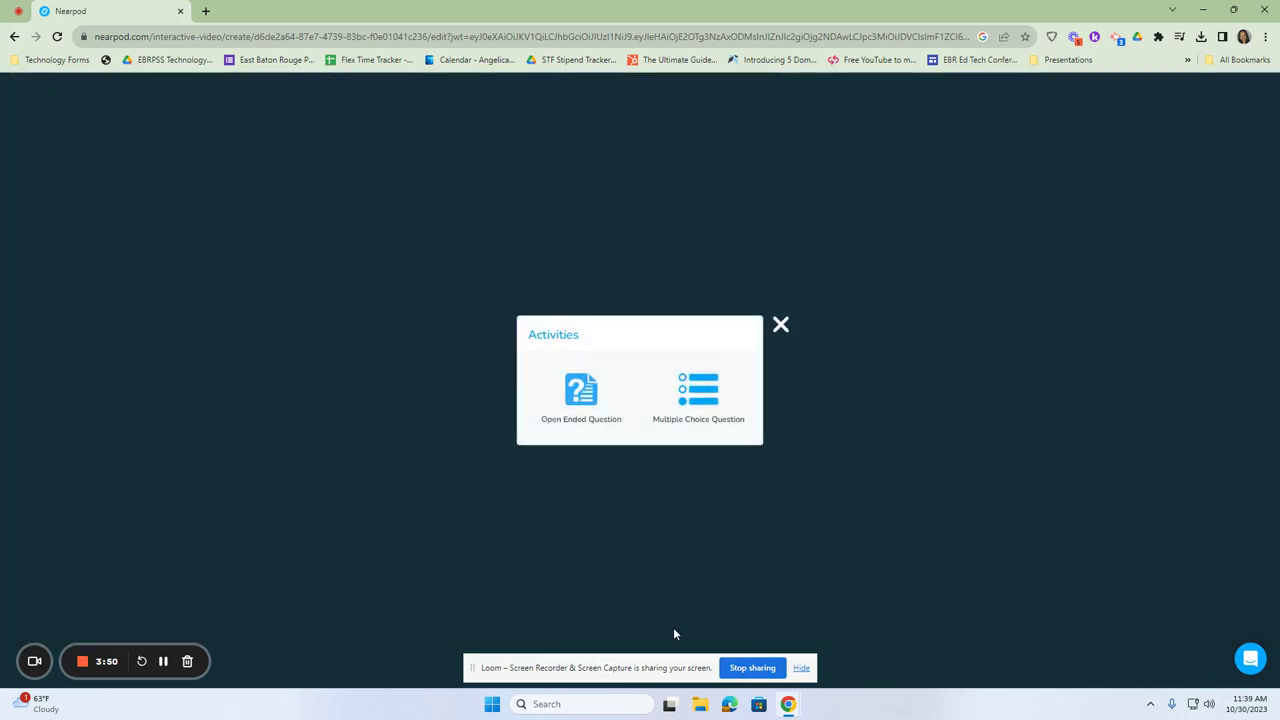
Step: Save a multiple-choice question 'Who was the main character in the story?' with hen (correct), mouse, duck
click(684, 389)
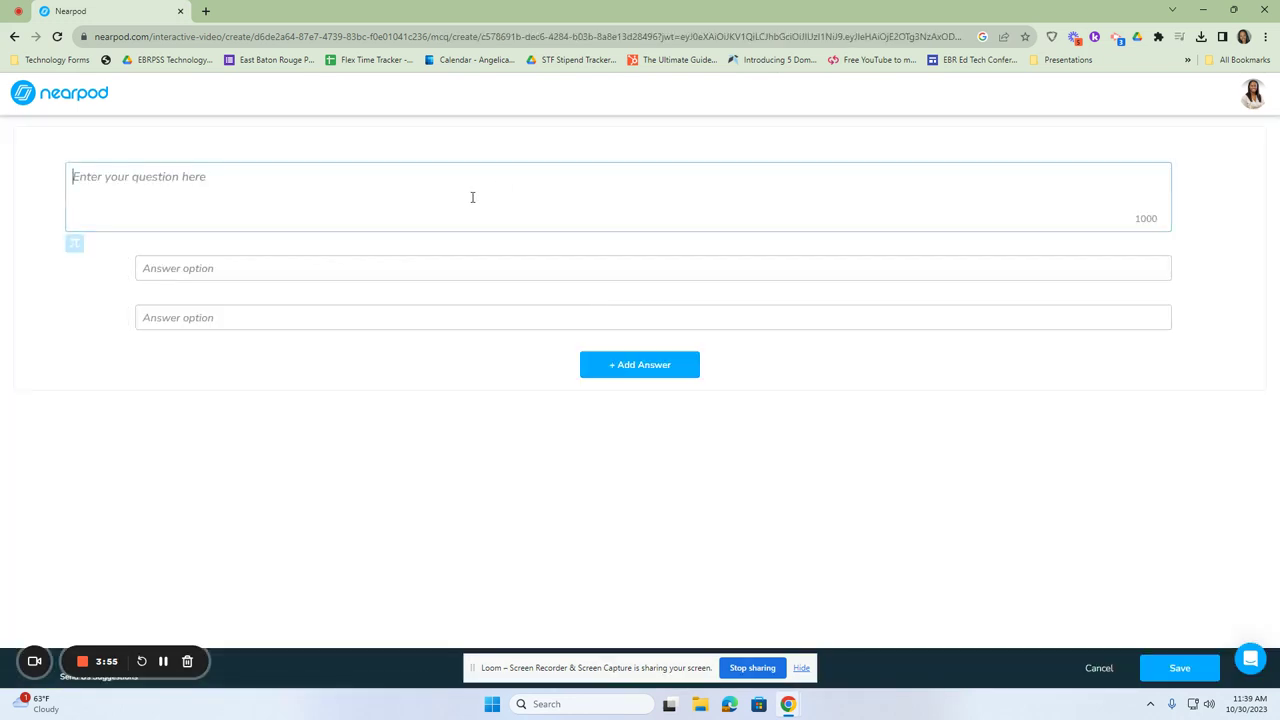
text(Who was th)
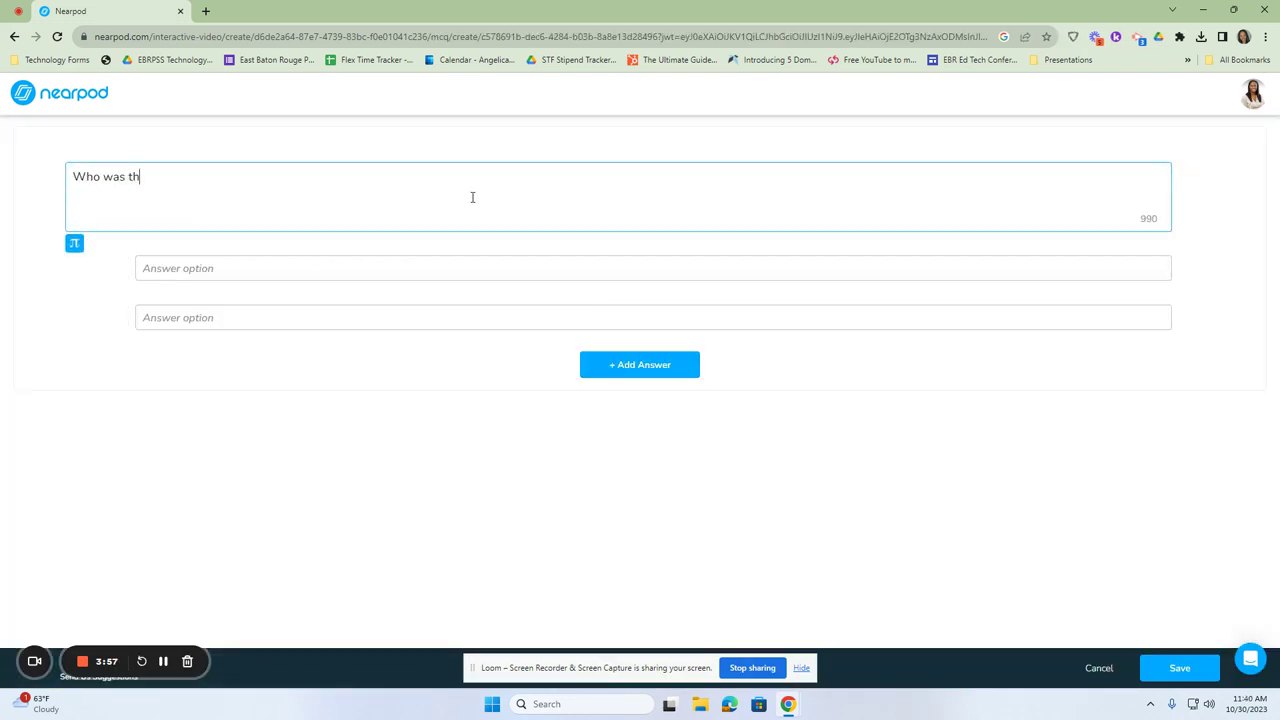
text(e main character in the story?)
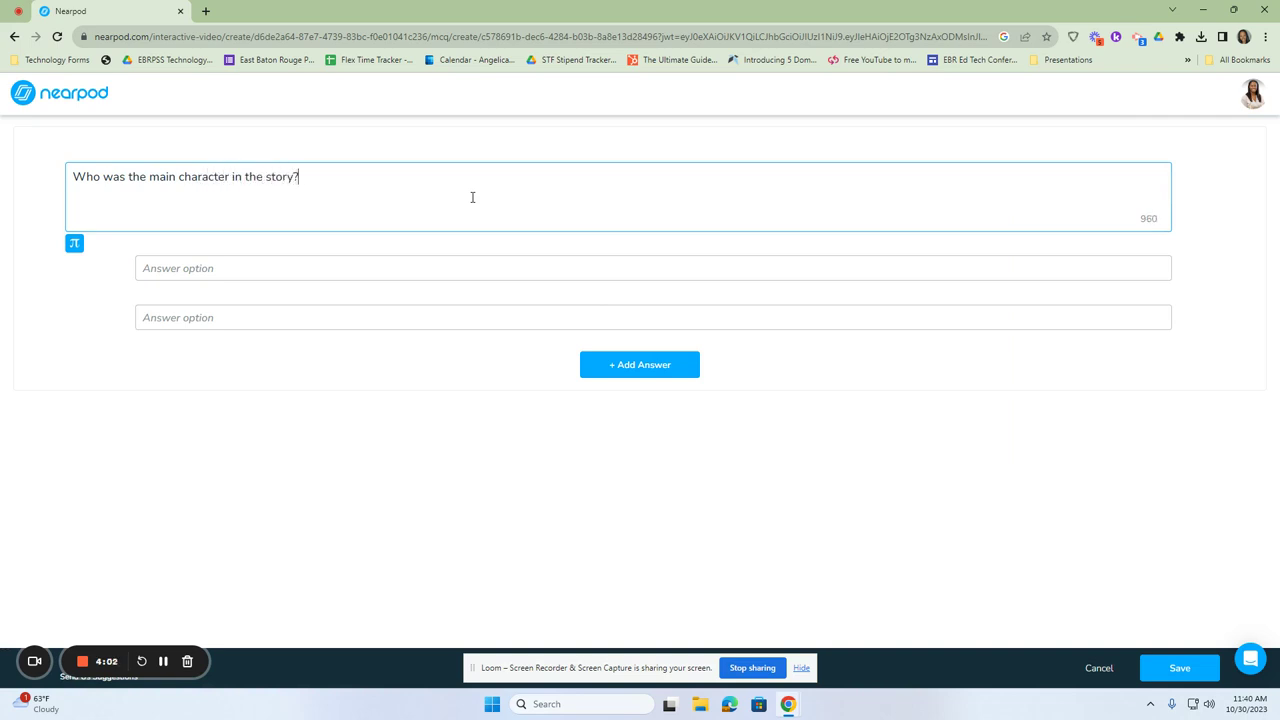
key(Tab)
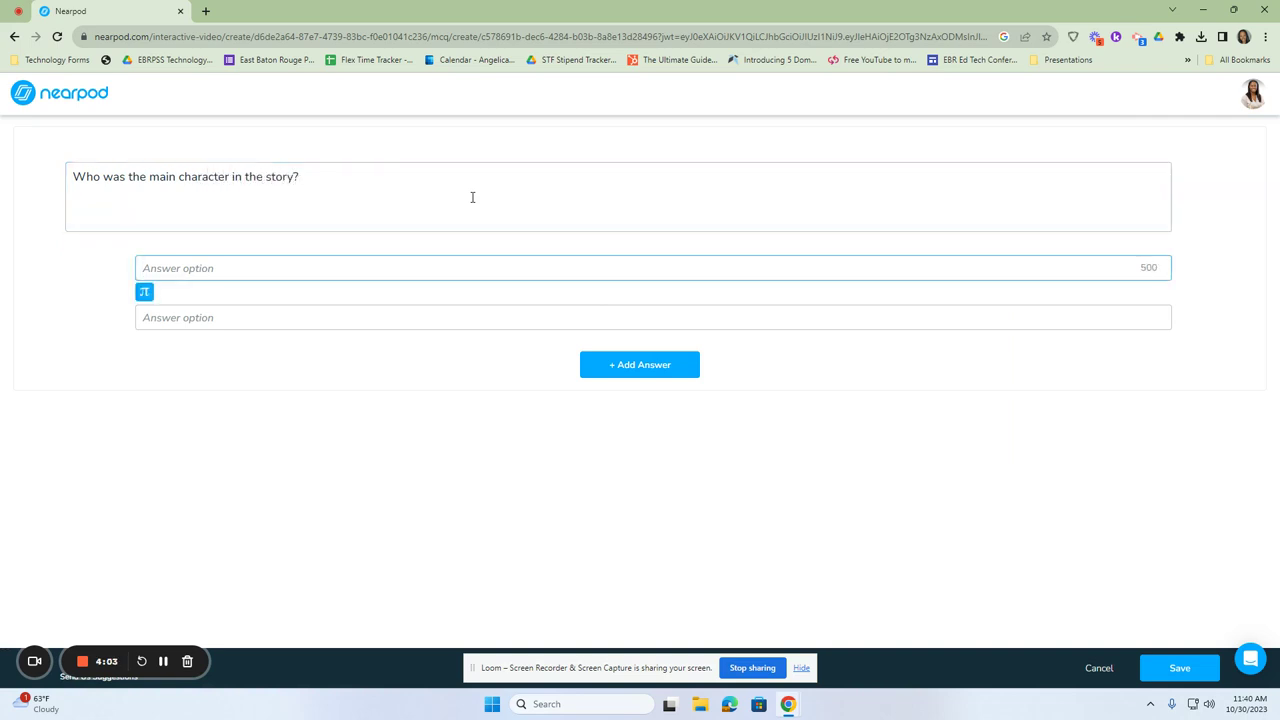
text(hen)
key(Tab)
text(mo)
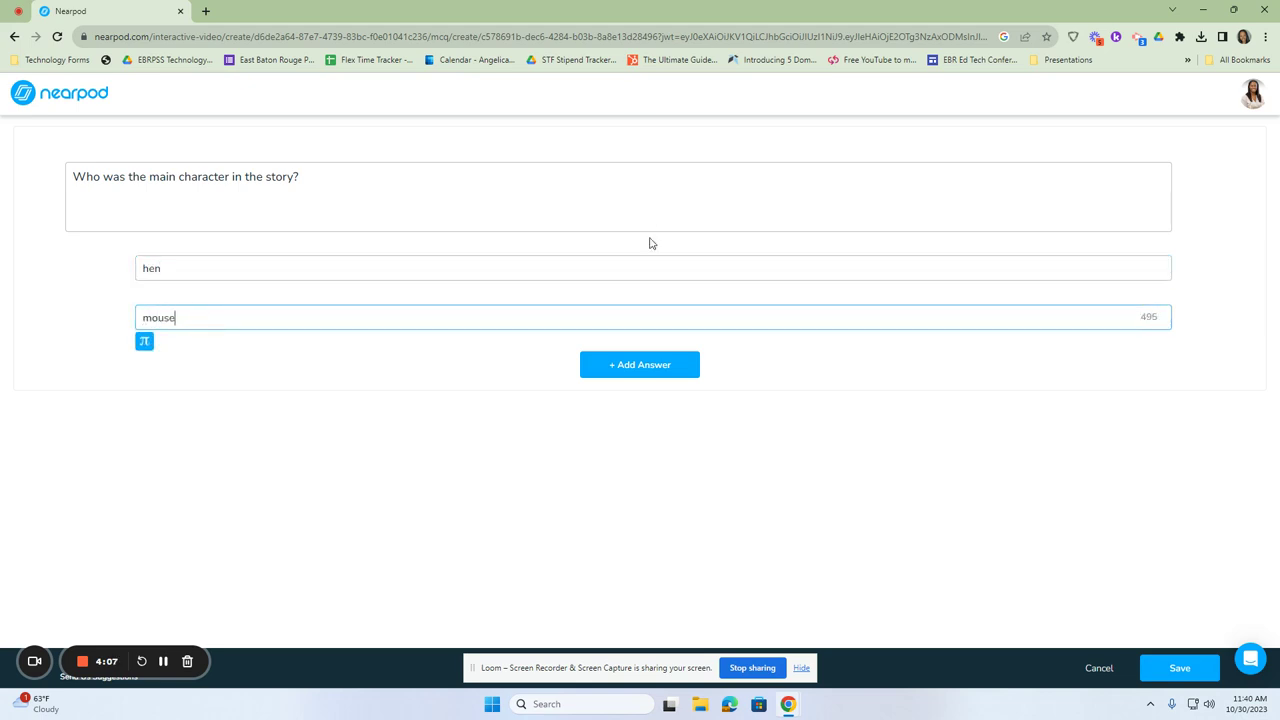
click(644, 370)
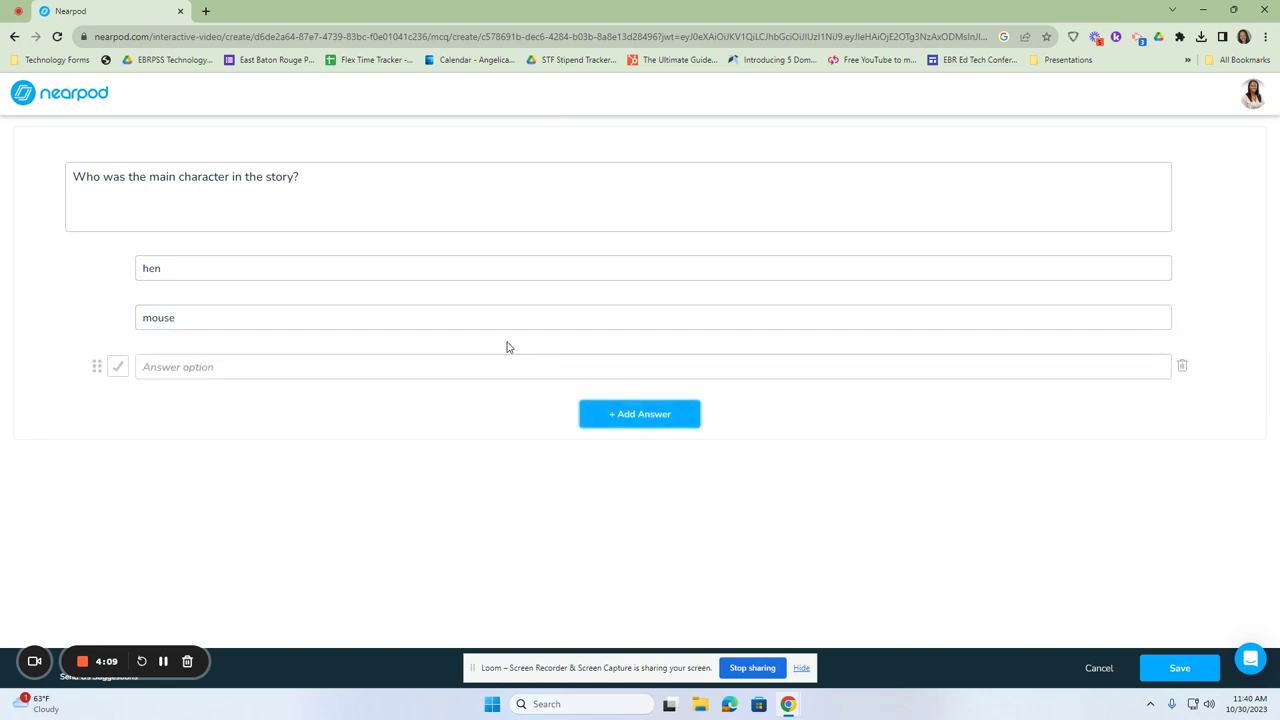
click(463, 367)
text(duck)
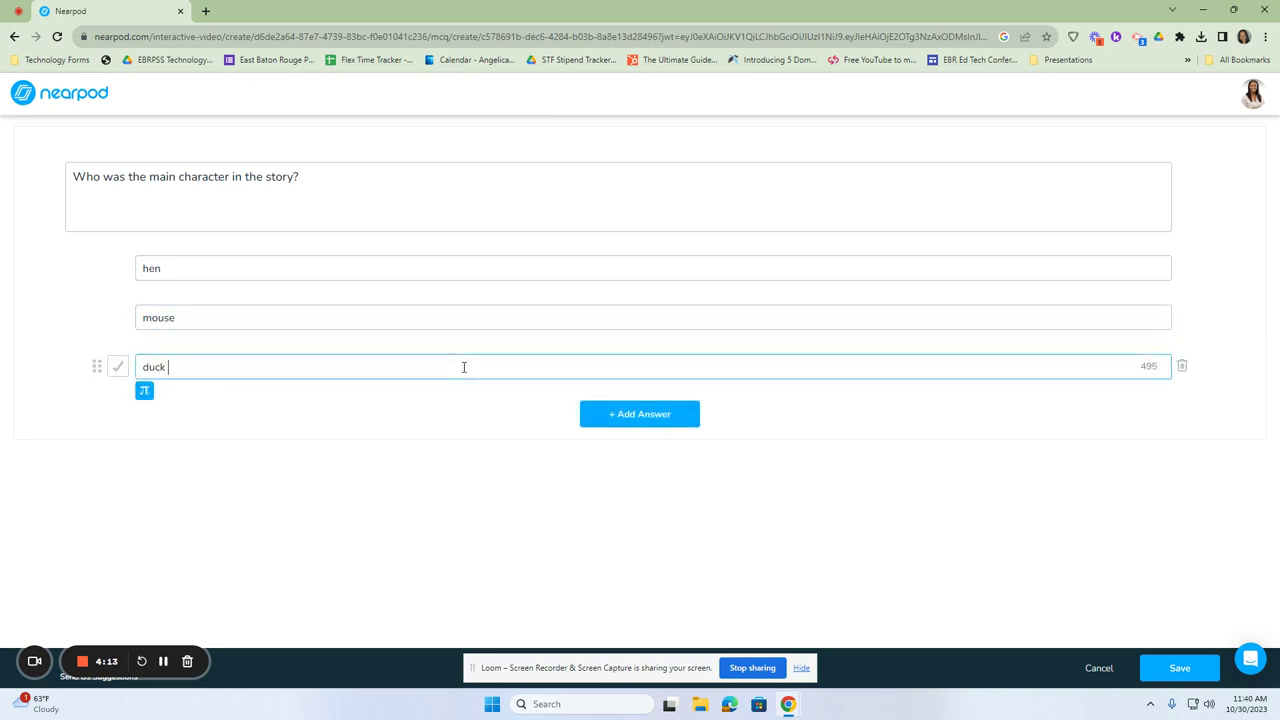
click(118, 268)
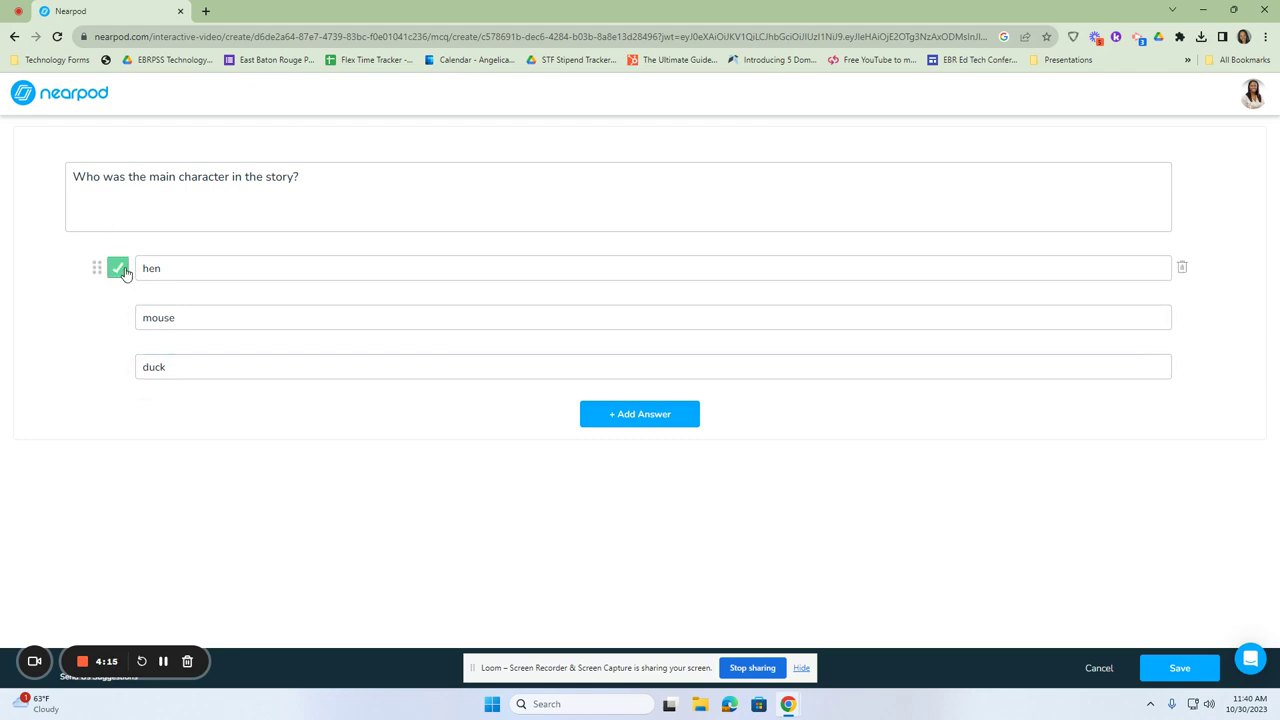
click(1192, 678)
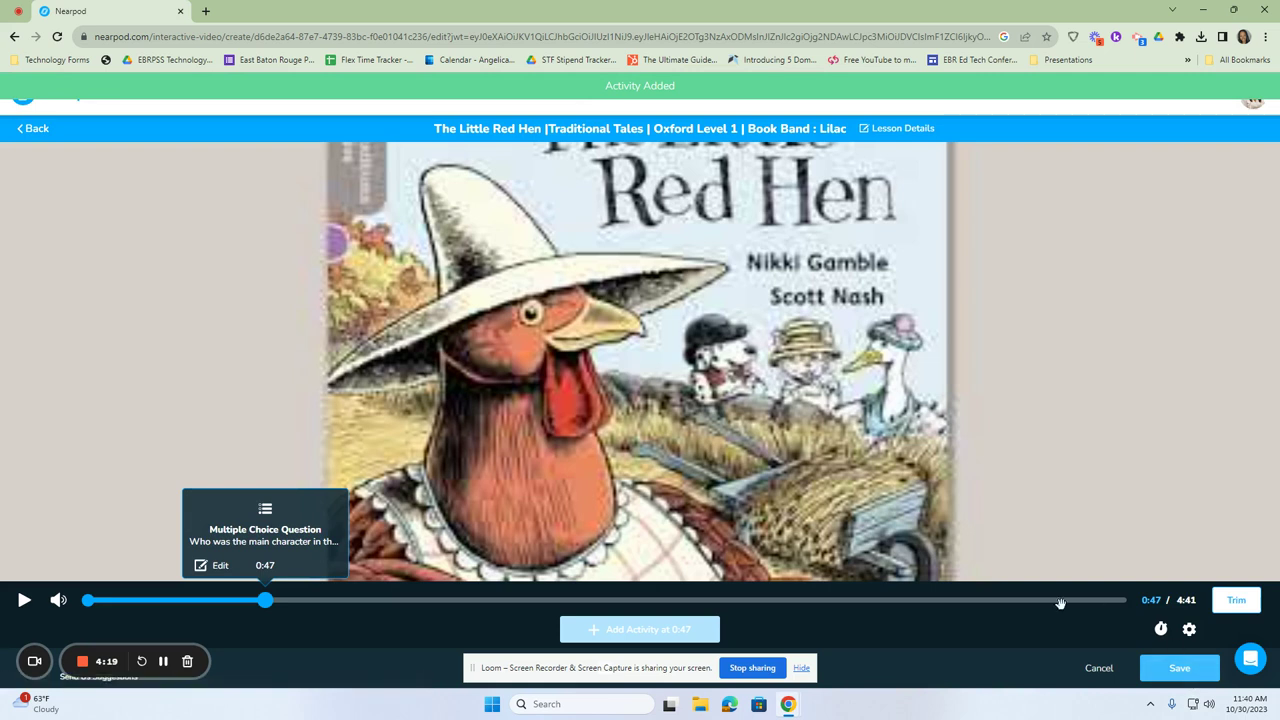
Step: At 2:03, save an open-ended question 'How can you relate to the Little Red Hen?'
click(545, 600)
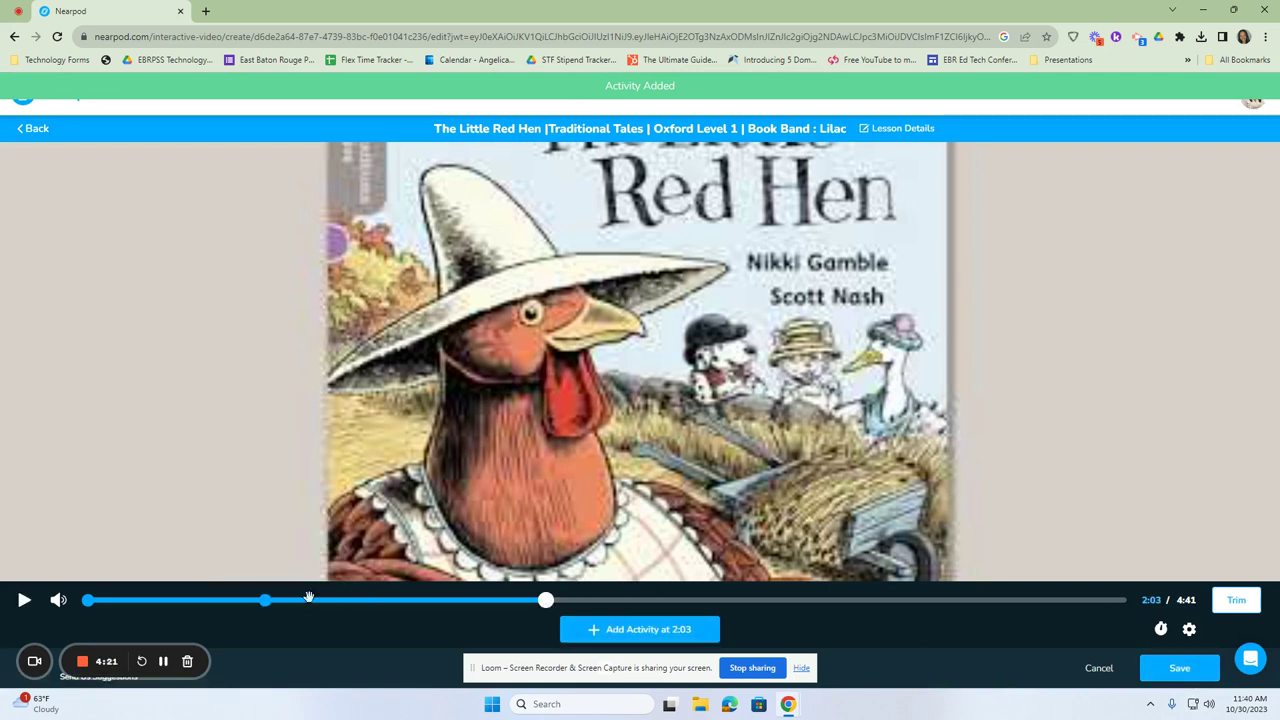
click(620, 630)
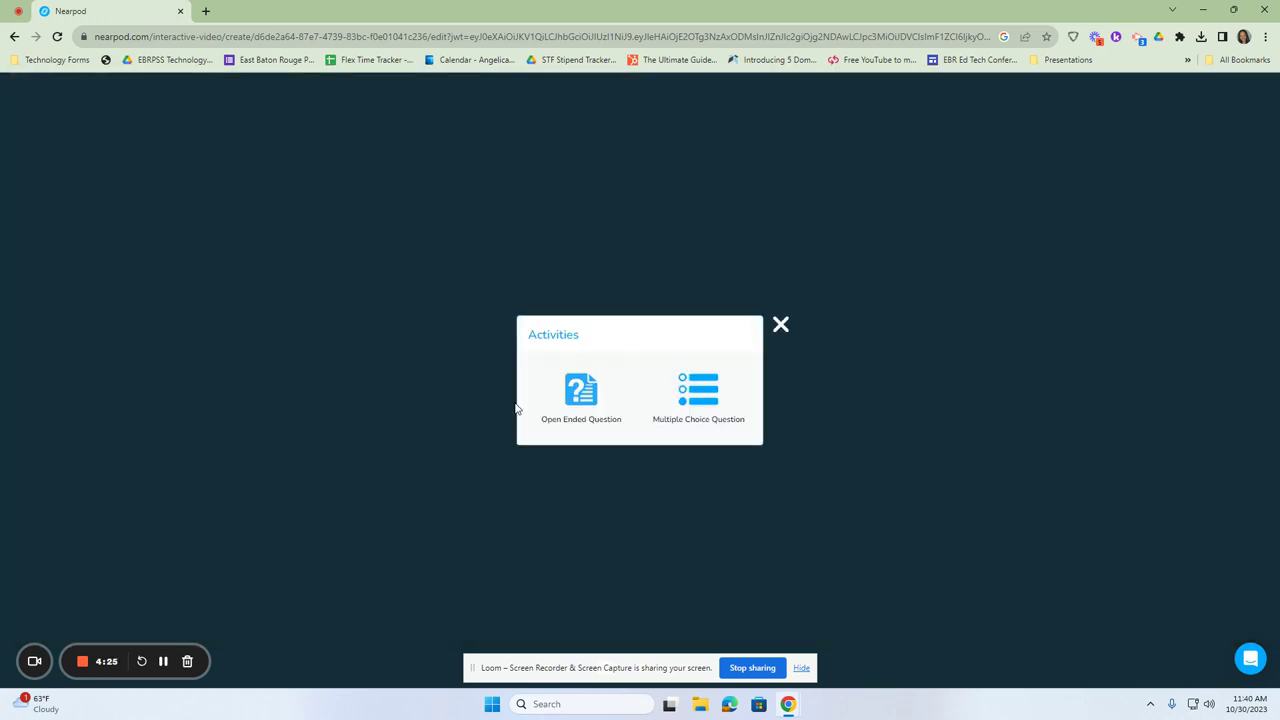
click(592, 390)
click(131, 151)
text(how can)
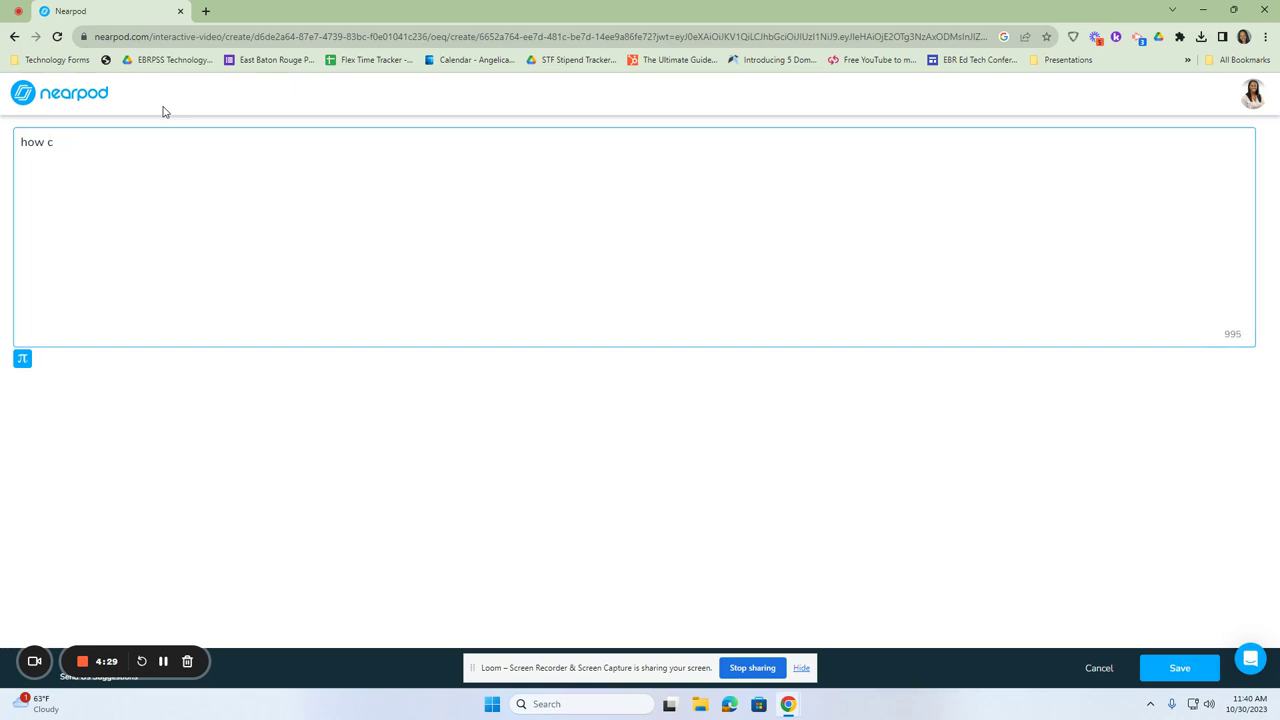
key(BackSpace)
key(BackSpace)
text(How can you relate to the Little Red Hen?)
click(1200, 666)
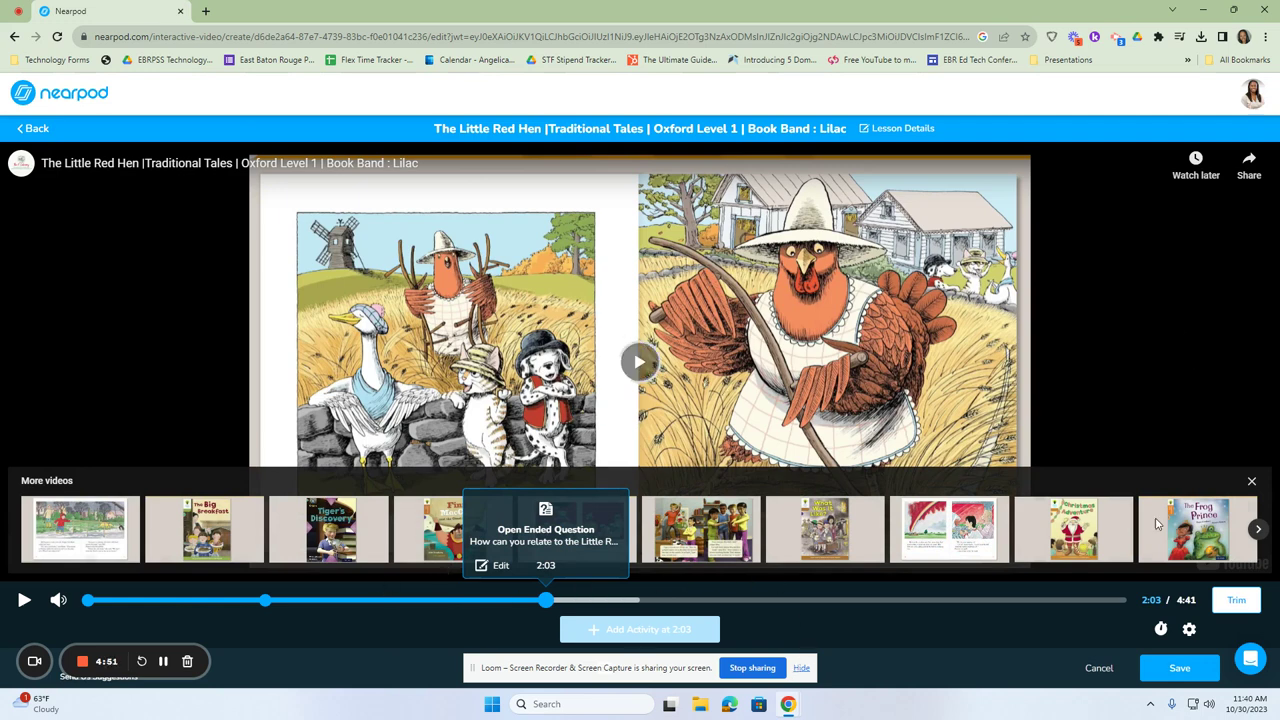
Step: Resume playback and skip the video ahead to about 3:12
click(1170, 375)
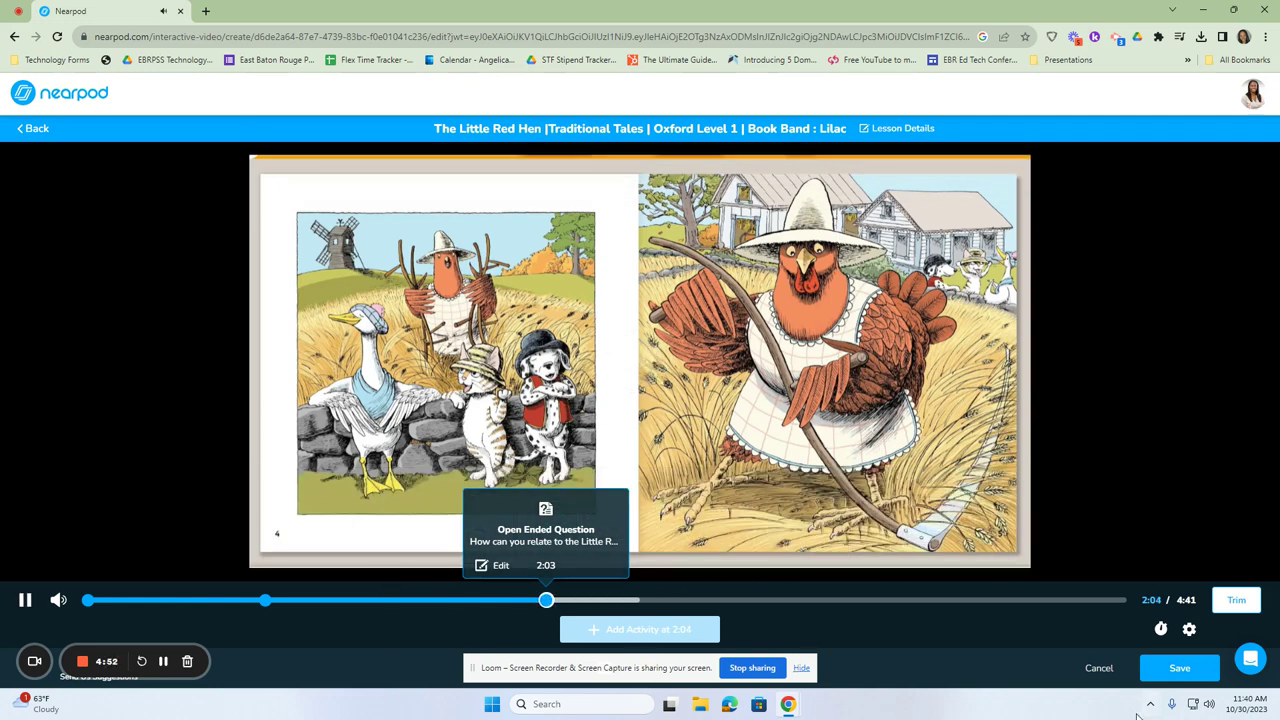
click(779, 600)
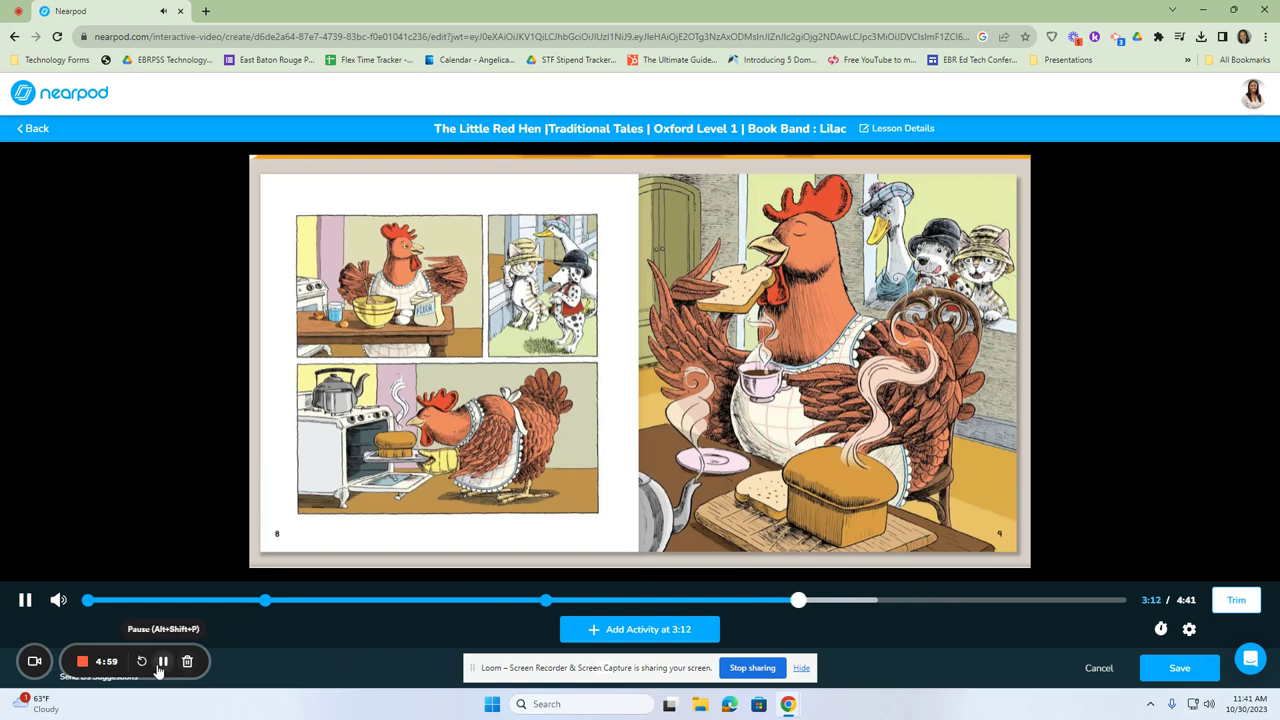
Step: Add a multiple-choice question at 3:13 asking 'What did the little Red Hen bake?'
click(640, 629)
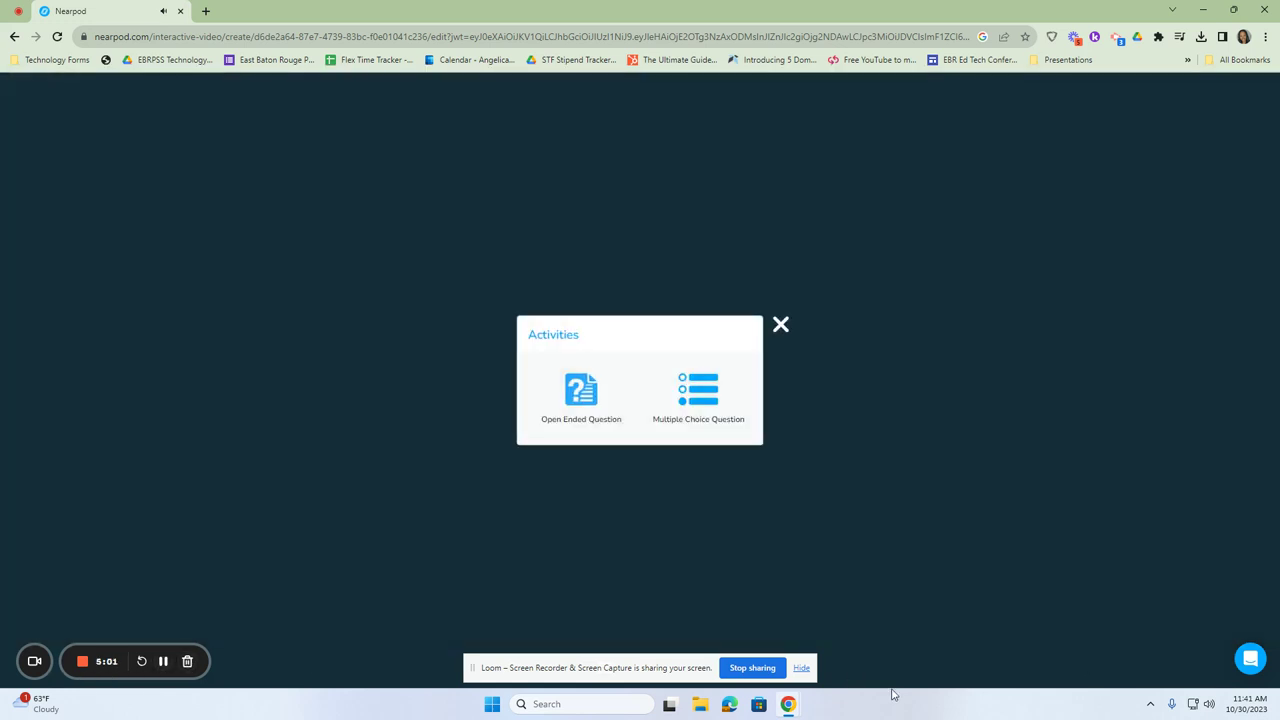
click(806, 674)
click(704, 412)
click(136, 172)
text(What did the little Red Hen bake>)
key(Tab)
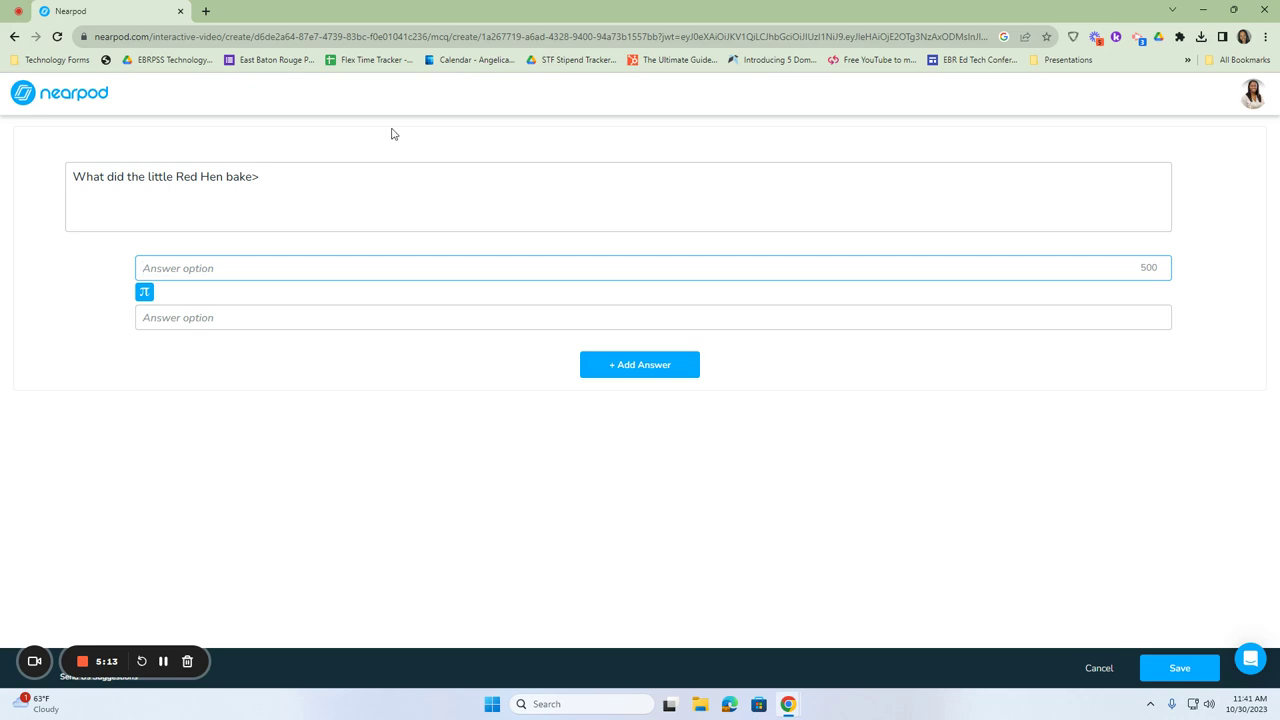
click(350, 168)
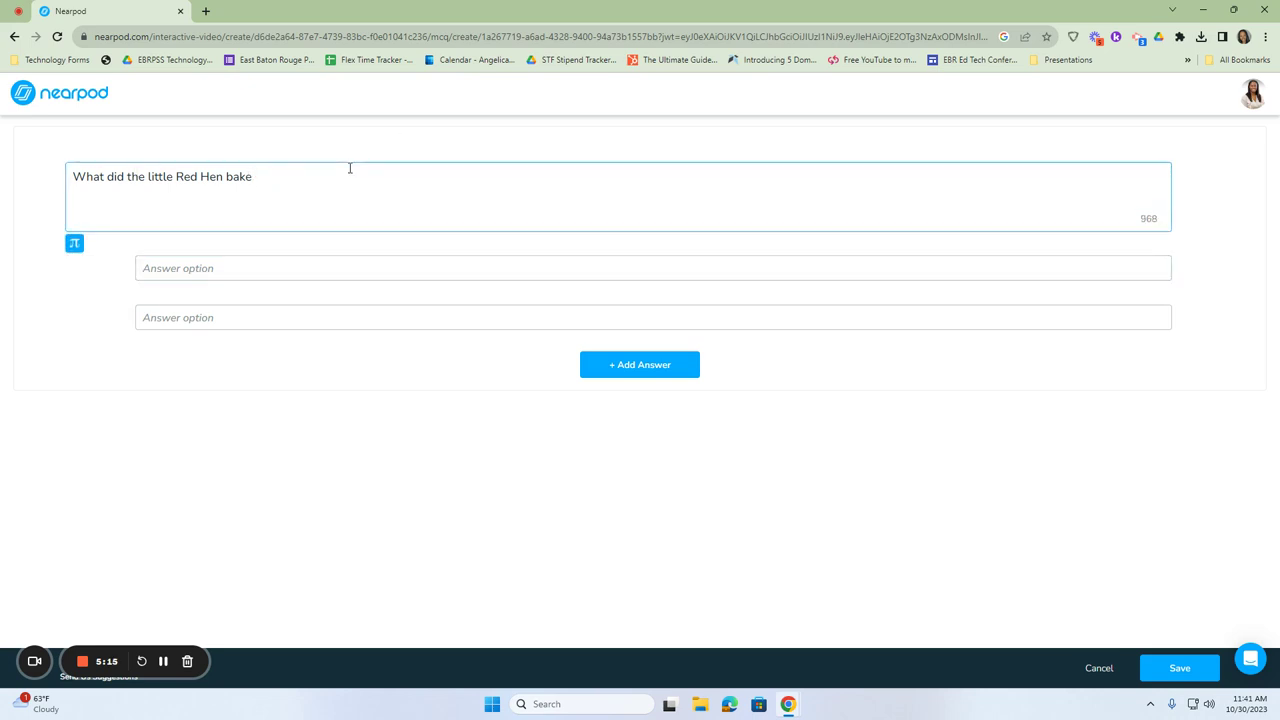
Step: Enter answers pizza, bread and cookie, mark bread correct, and save the question
key(Tab)
text(pizza)
key(Tab)
text(bread)
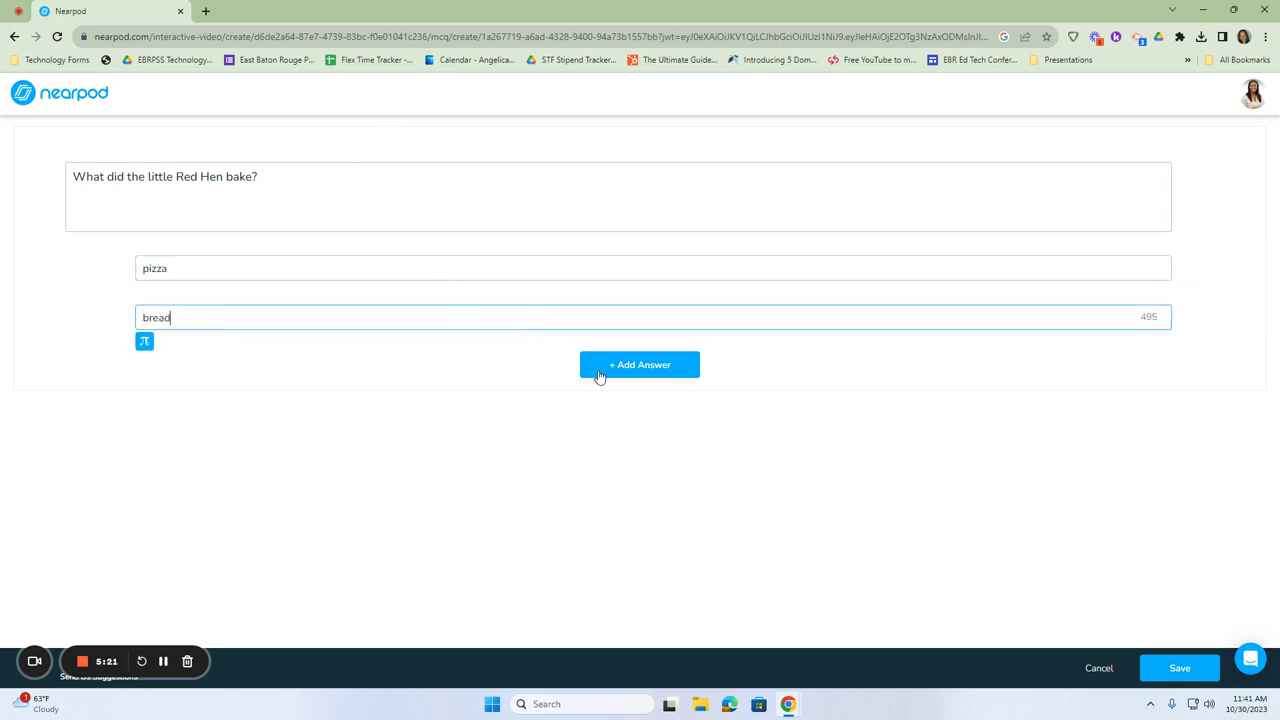
click(628, 366)
click(337, 367)
text(cookie)
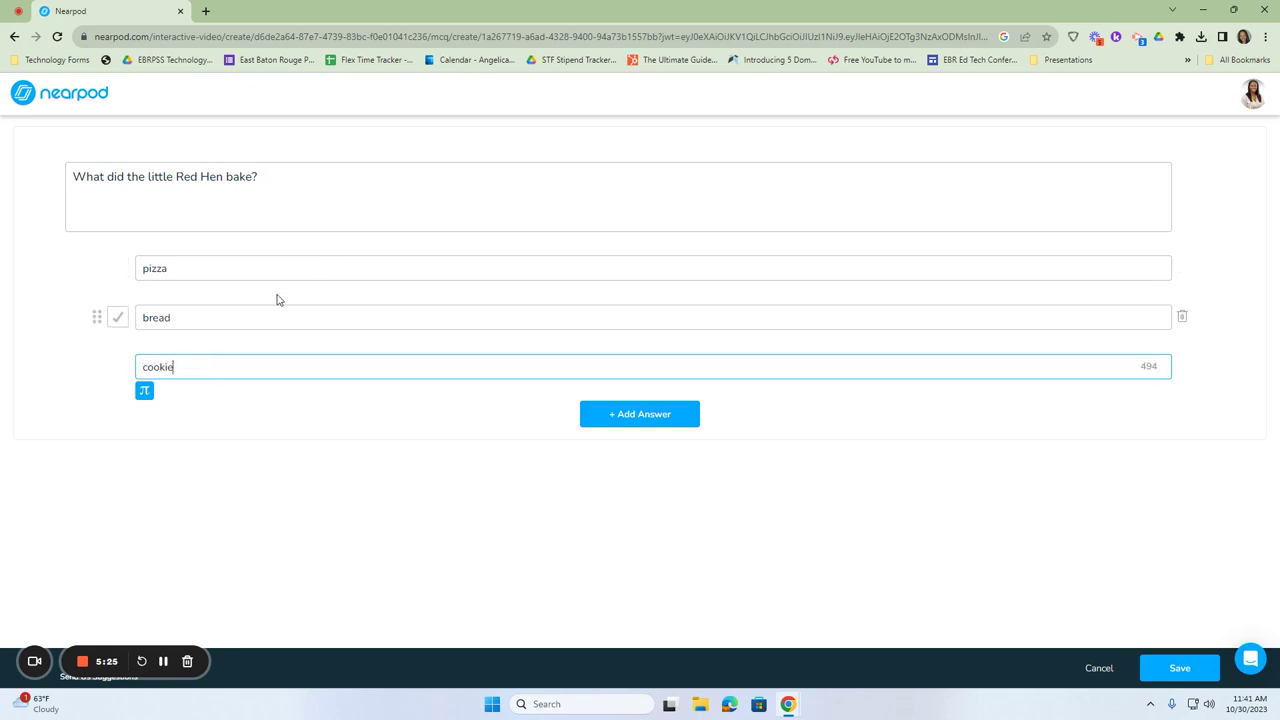
click(117, 317)
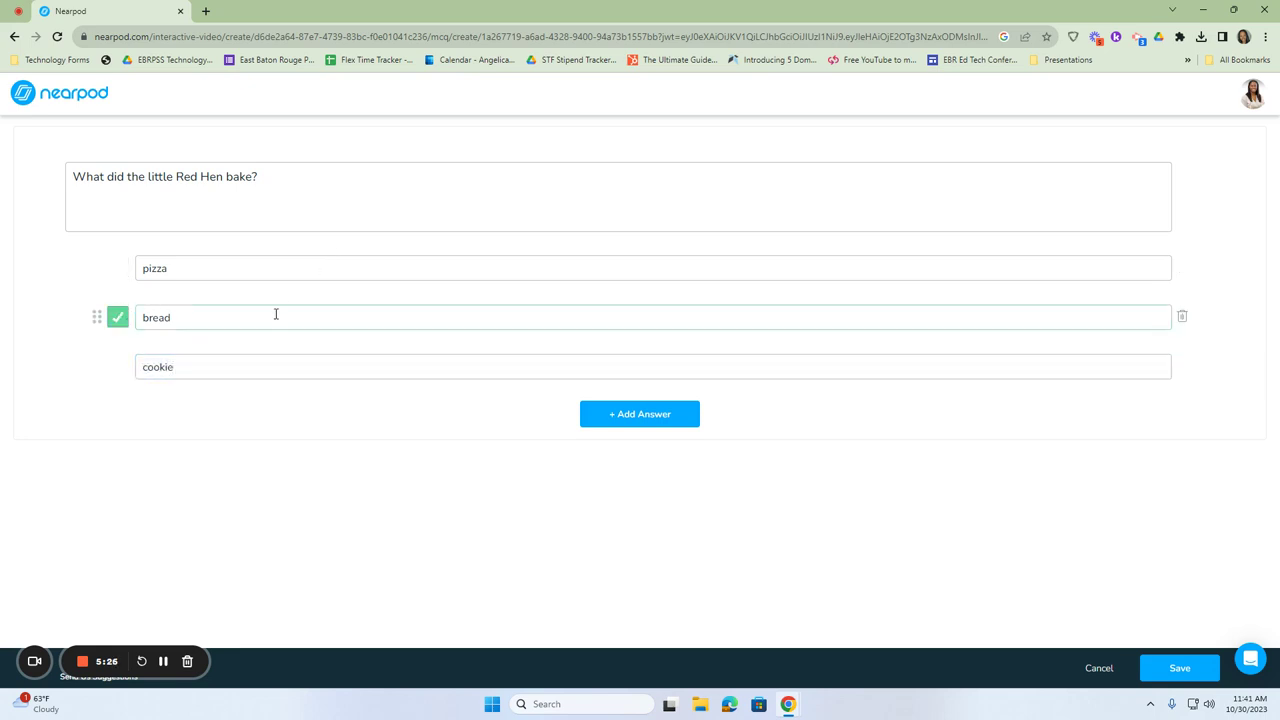
click(1185, 676)
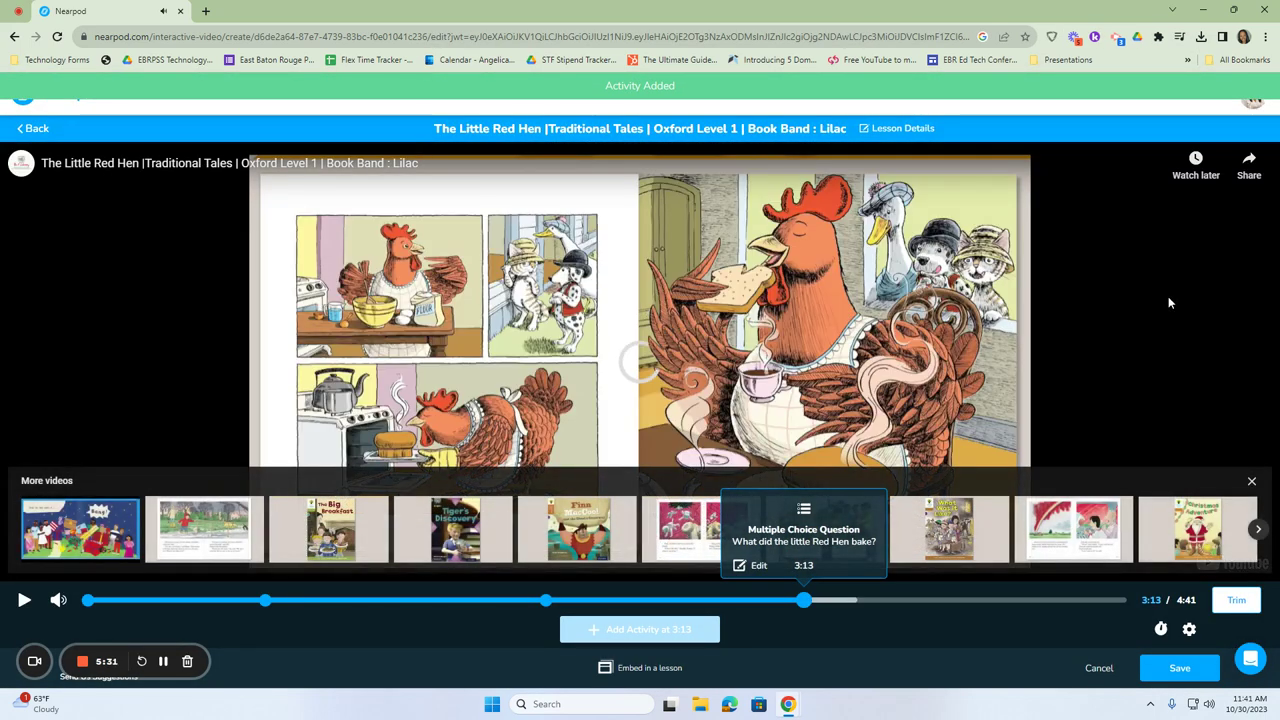
Step: Save the Little Red Hen interactive video with its four questions to My Lessons
click(1179, 667)
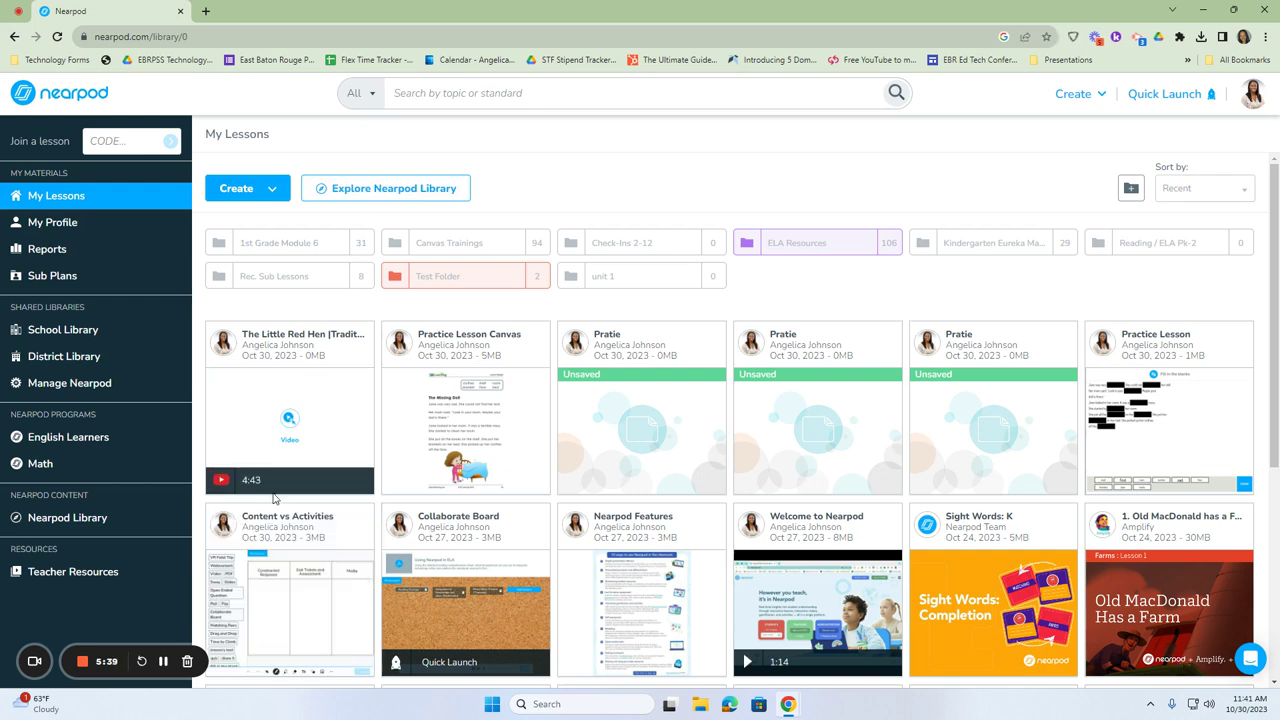
mouse_move(254, 511)
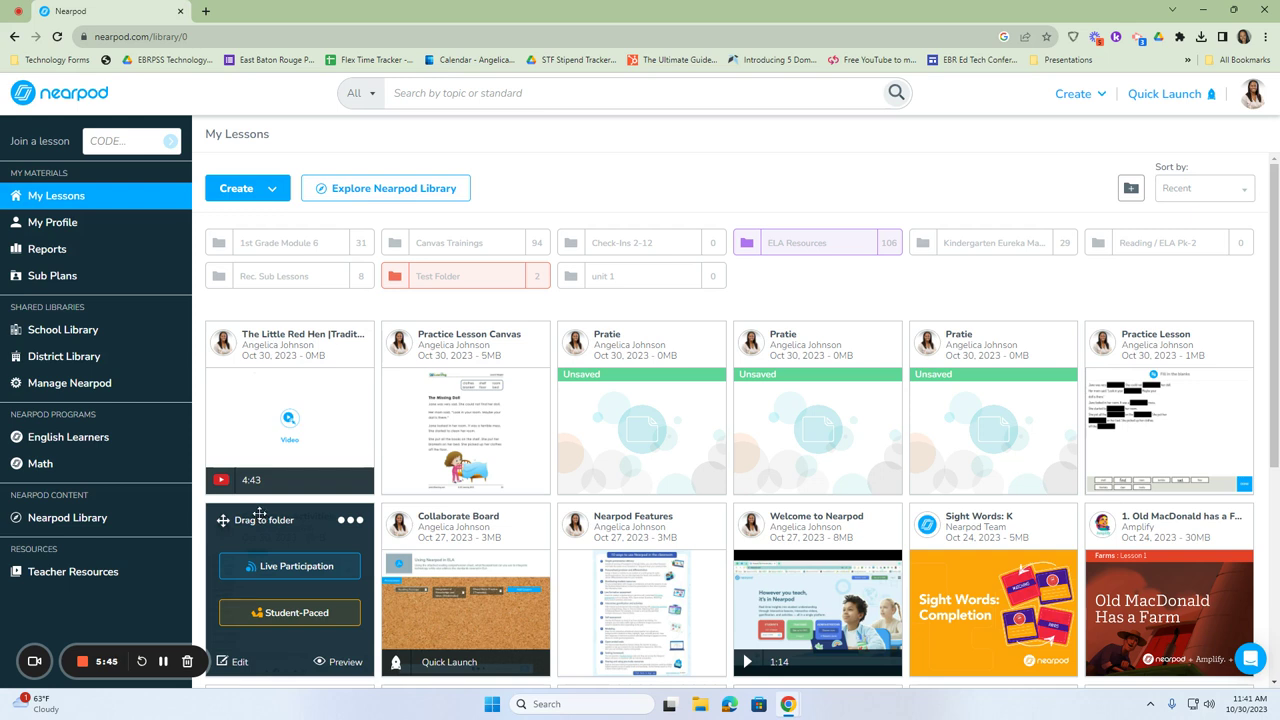
mouse_move(281, 429)
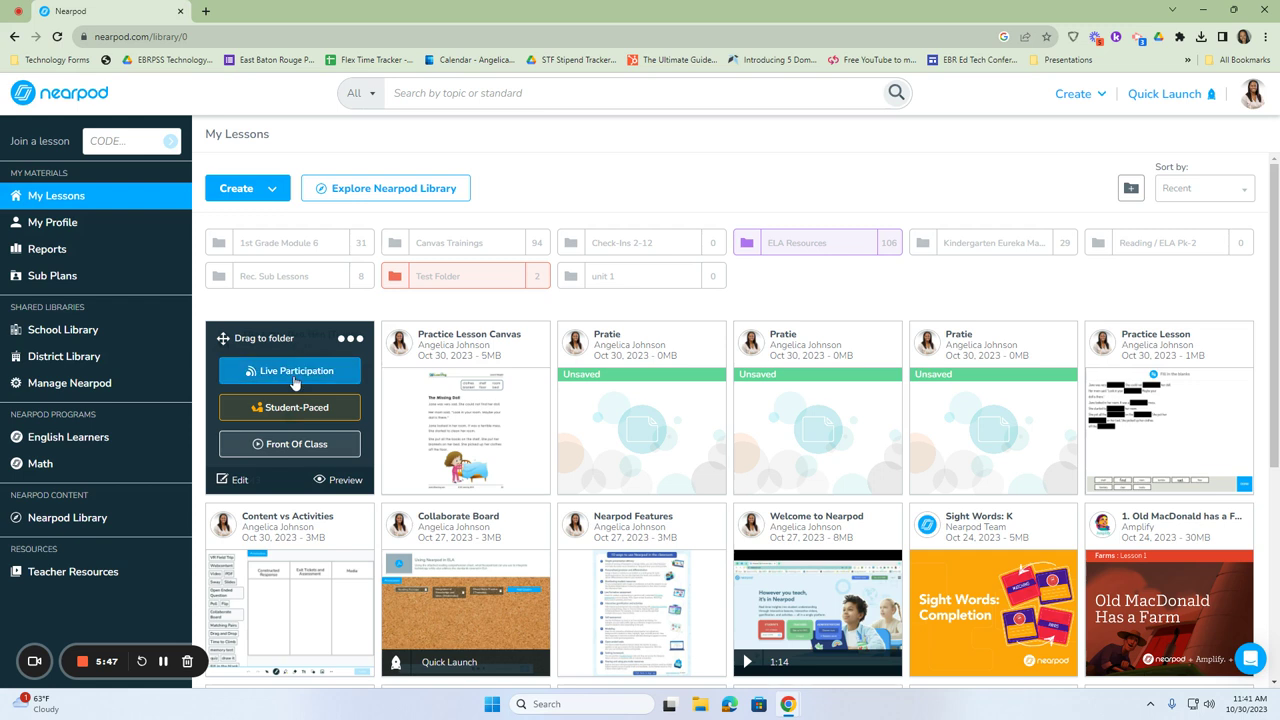